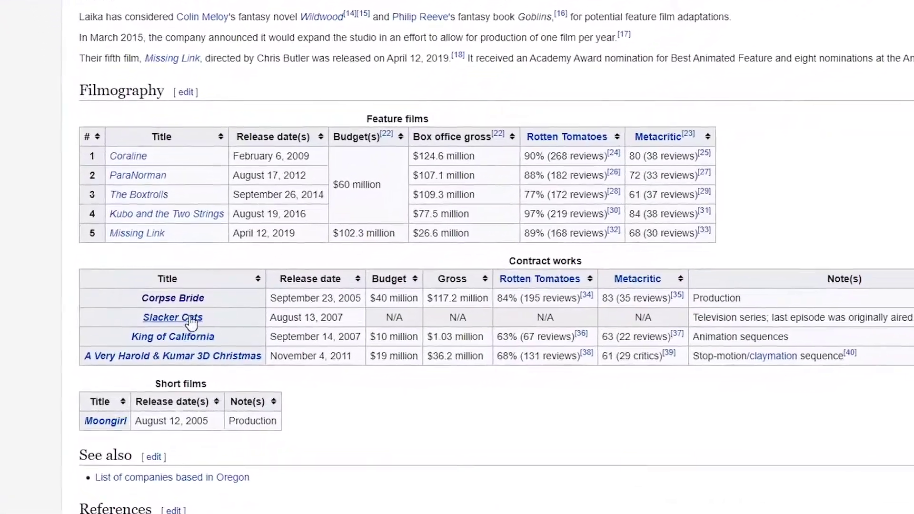
Step: Search Google Images for 'coraline' in a new browser tab
mouse_move(171, 352)
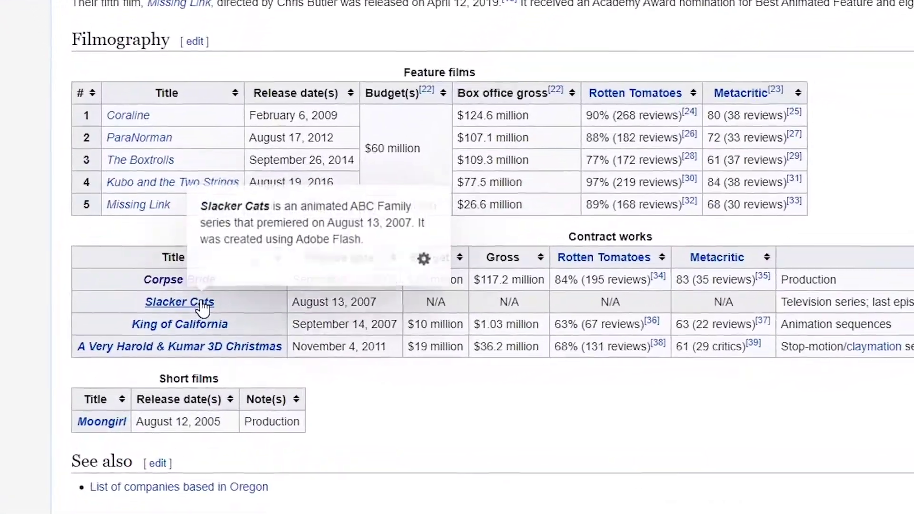
mouse_move(218, 328)
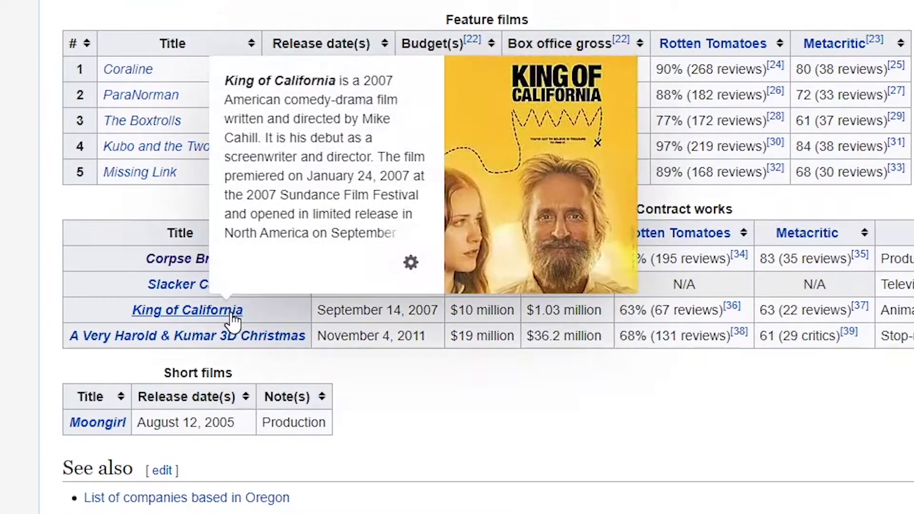
mouse_move(259, 343)
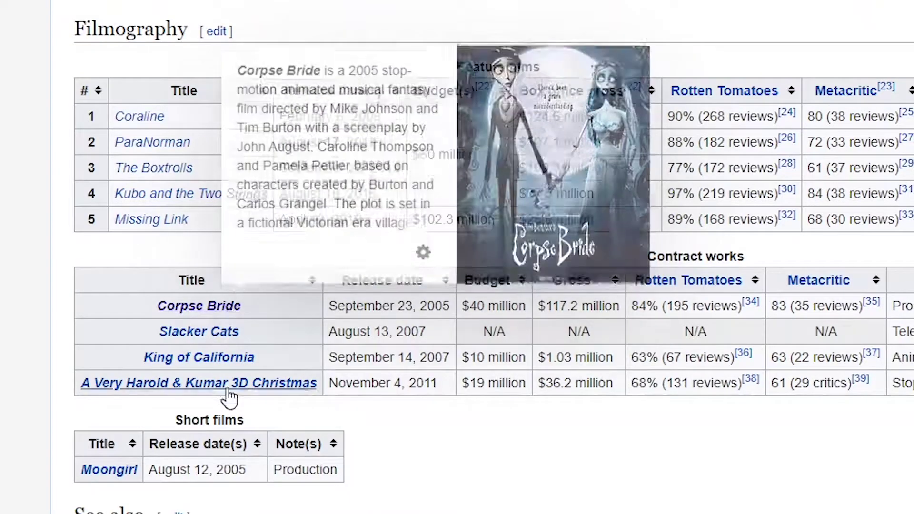
mouse_move(126, 474)
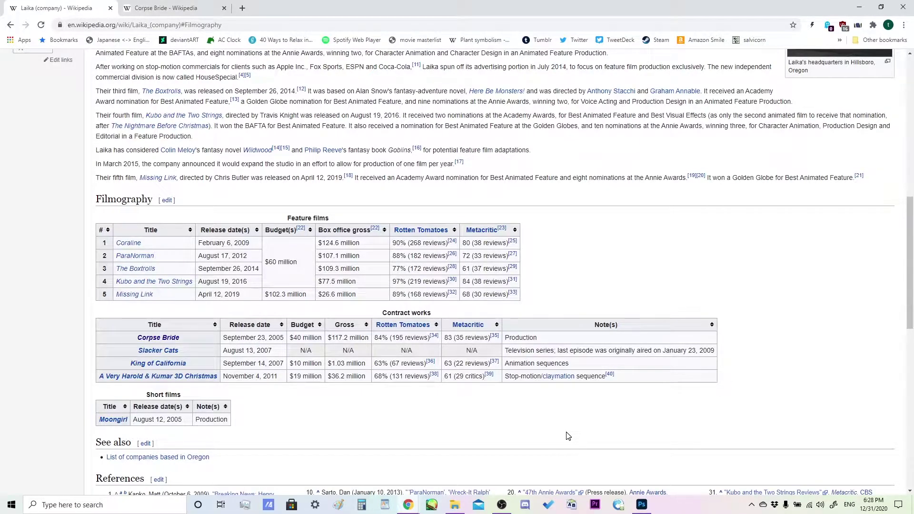
left_click(244, 8)
type("im")
key("Return")
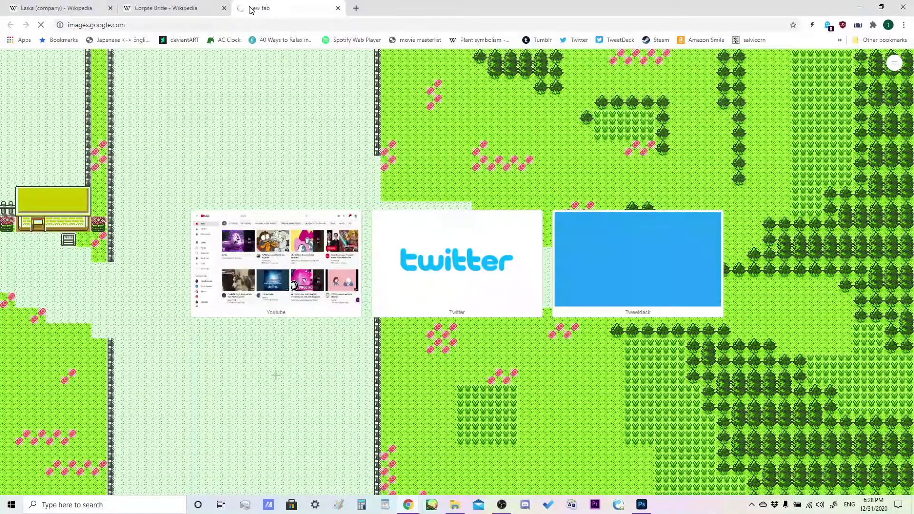
type("coraline")
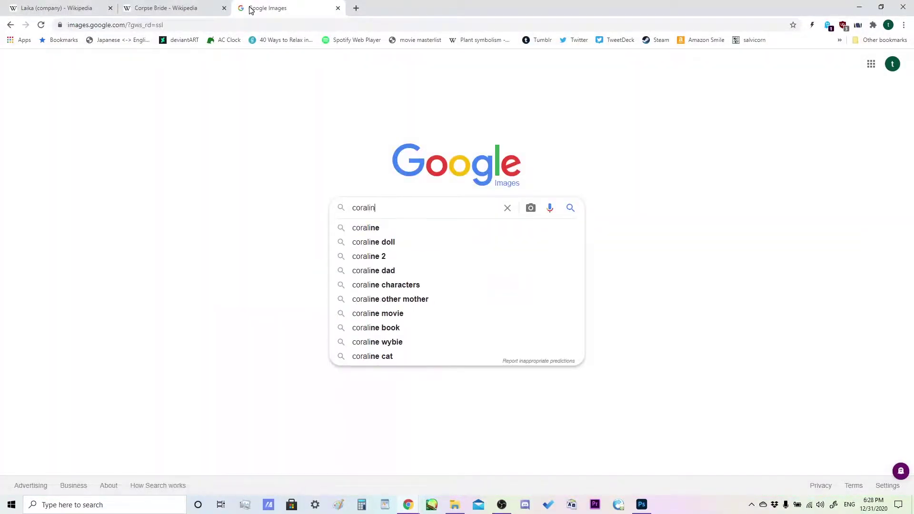
key("Return")
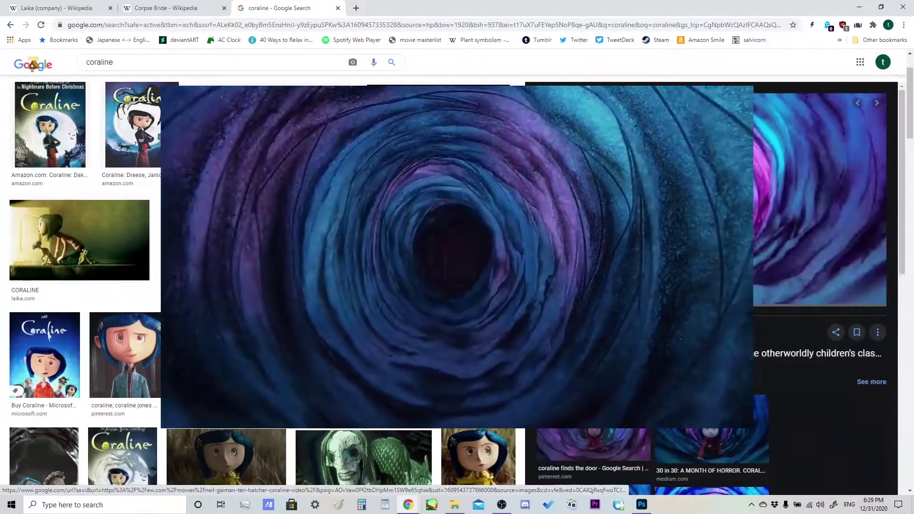
Step: Copy the Coraline tunnel still and bring up the blank Photoshop canvas
right_click(708, 246)
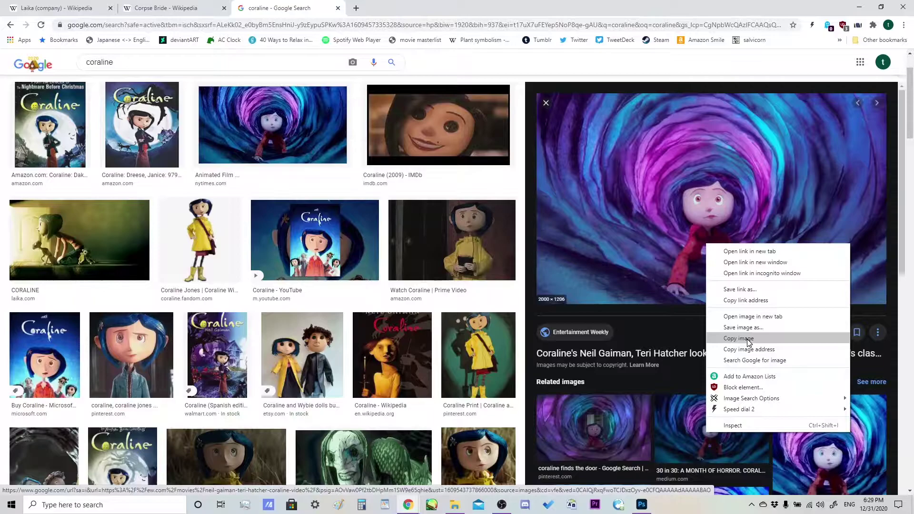
left_click(749, 339)
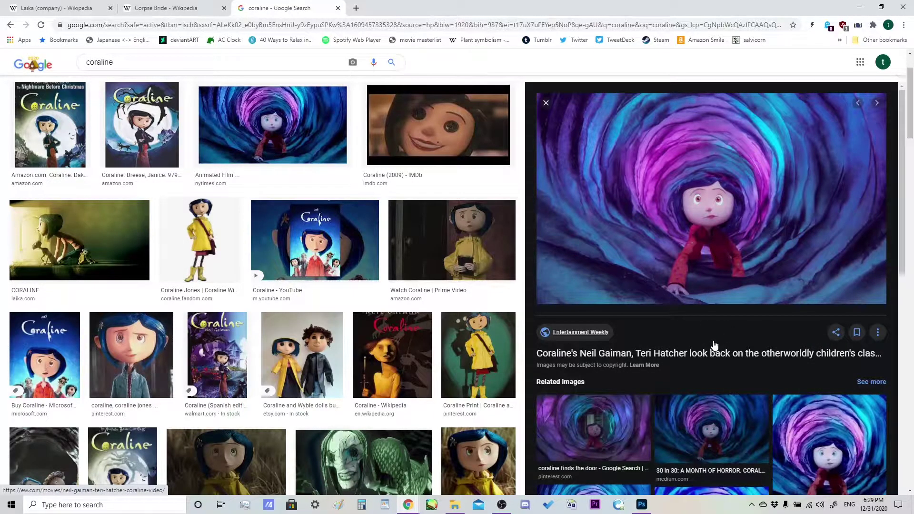
left_click(642, 505)
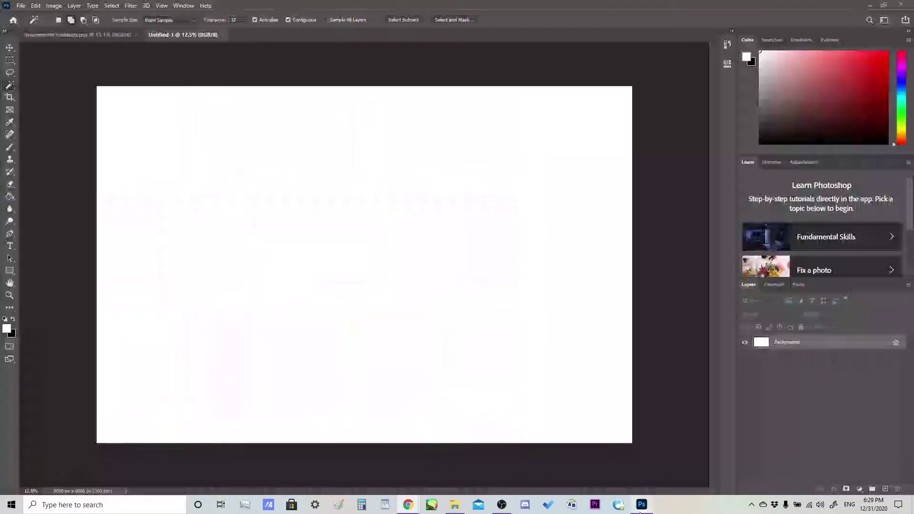
Step: Paste the Coraline still as Layer 1, scaled to 129% in the upper-left, then return to Google
left_click(36, 5)
left_click(84, 90)
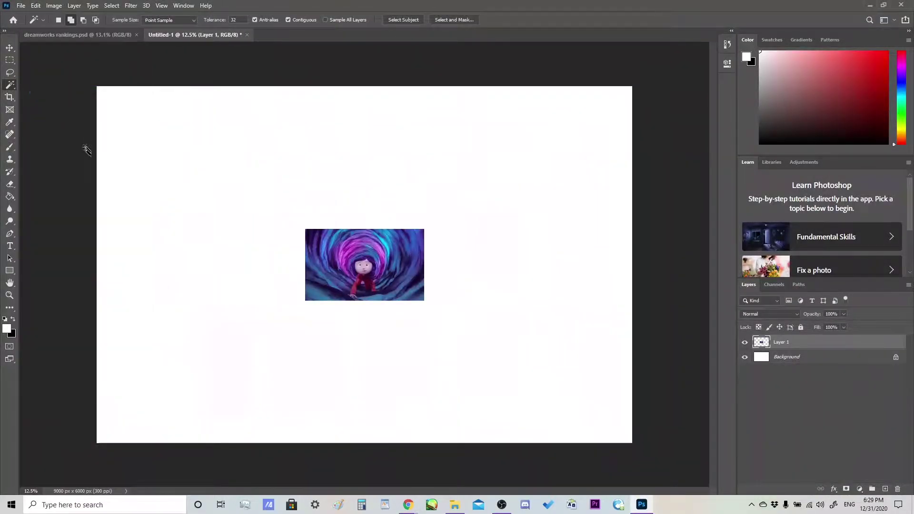
left_click(10, 48)
left_click_drag(376, 264, 301, 217)
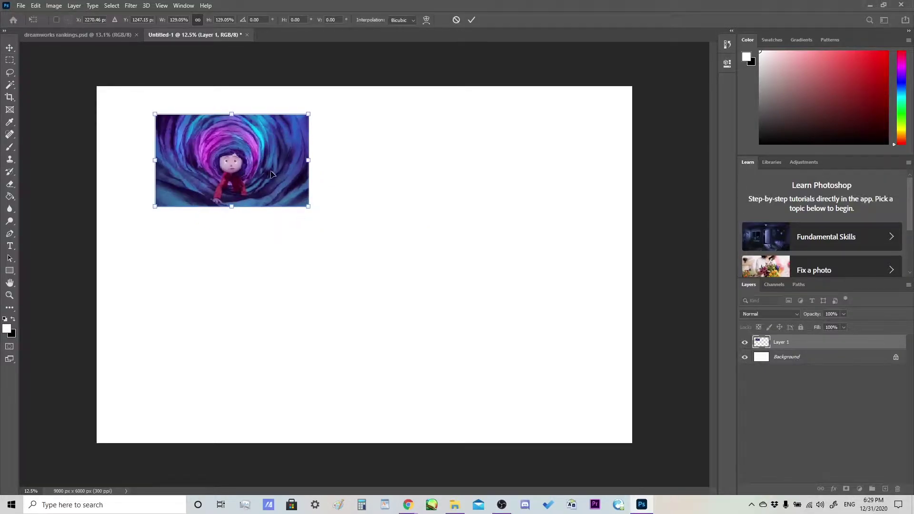
left_click(472, 20)
mouse_move(408, 506)
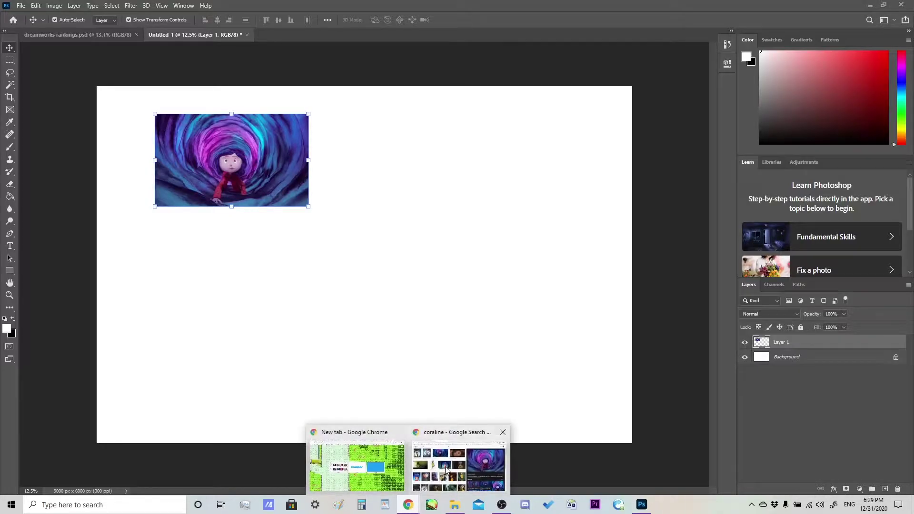
left_click(457, 467)
Step: Search Google Images for 'paranorman' and copy the Empire shadow-monster still
double_click(195, 59)
type("paranorman")
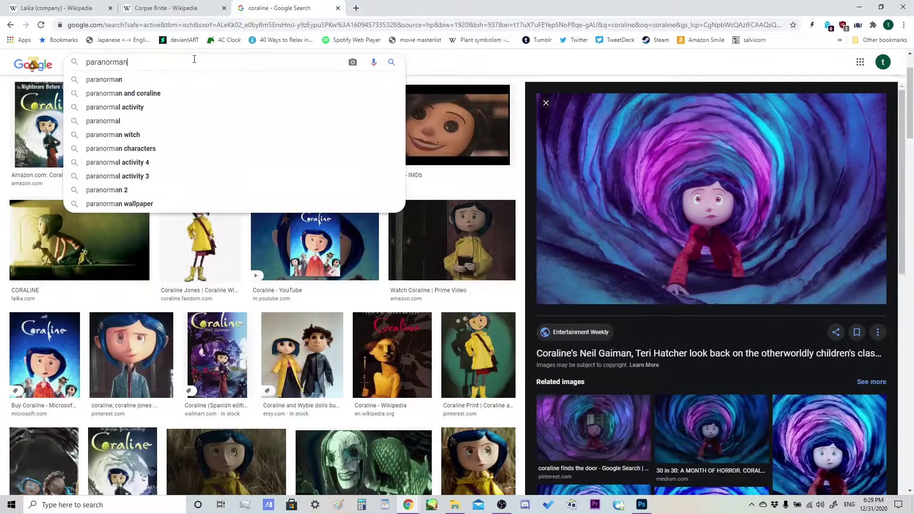
key("Return")
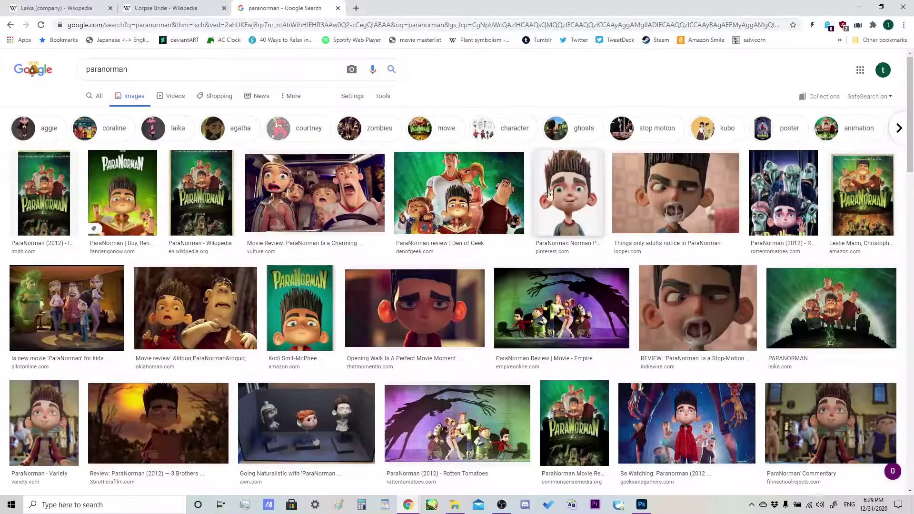
left_click(561, 307)
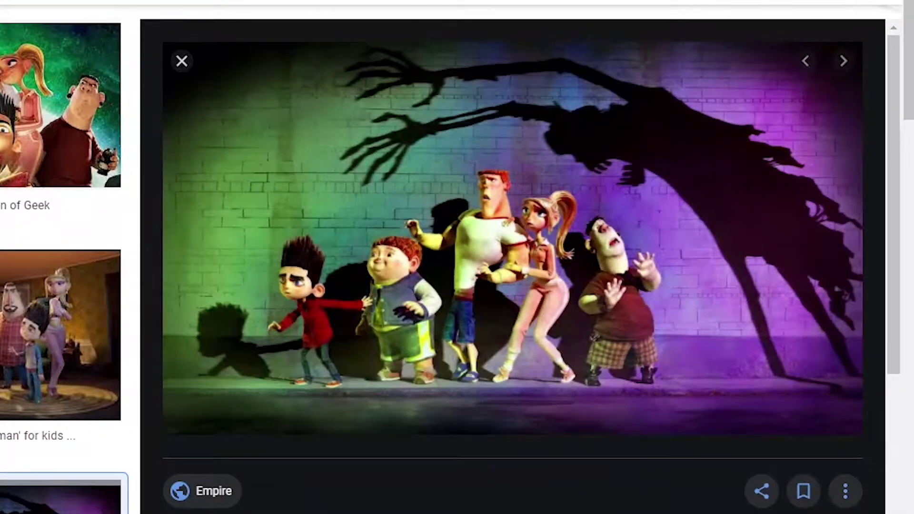
right_click(418, 329)
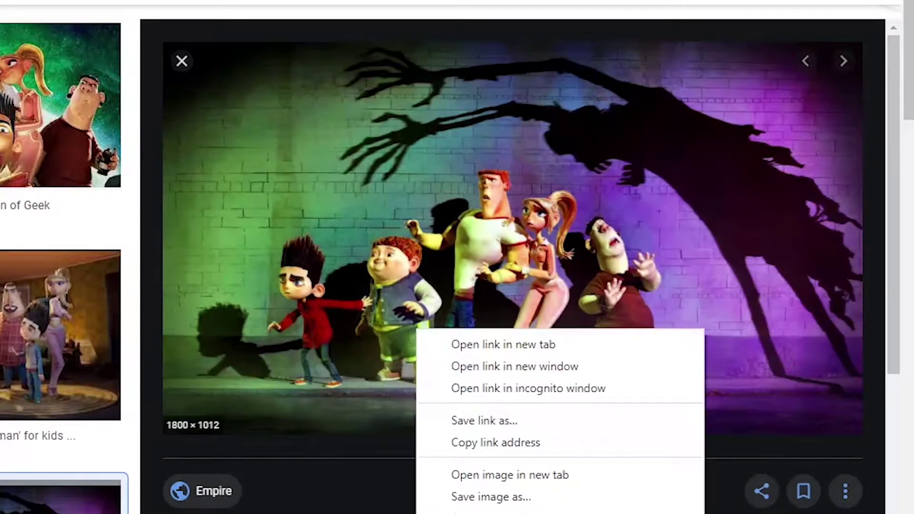
key("Escape")
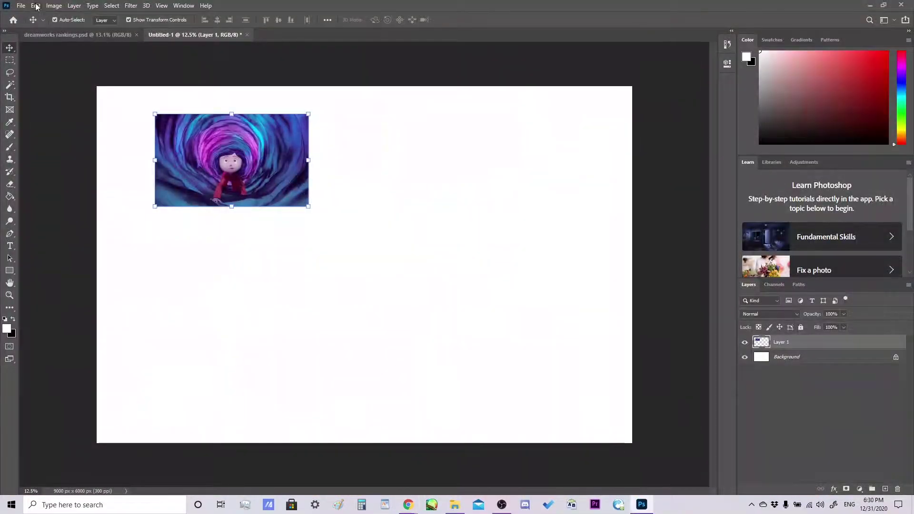
Step: Paste the ParaNorman still as Layer 2 beside Coraline, then return to the browser
left_click(35, 5)
left_click(57, 84)
key("ctrl+t")
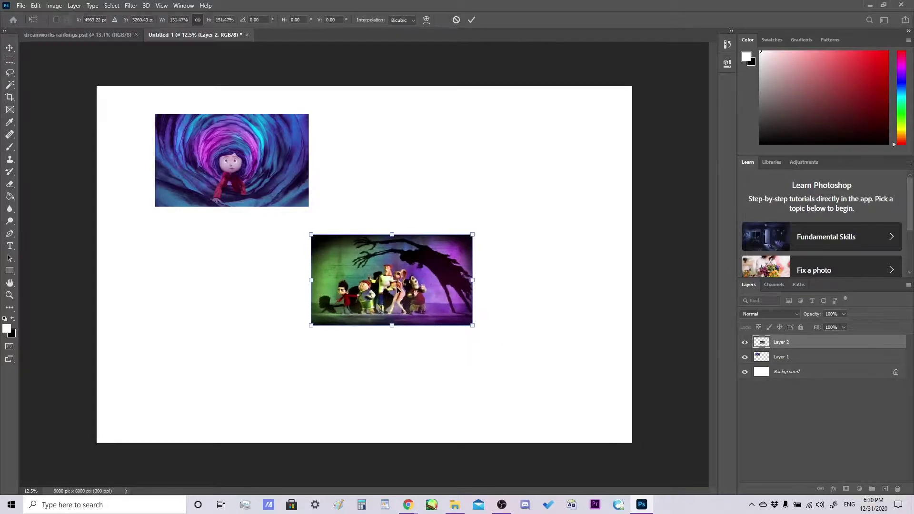
left_click_drag(398, 289, 403, 170)
left_click(472, 19)
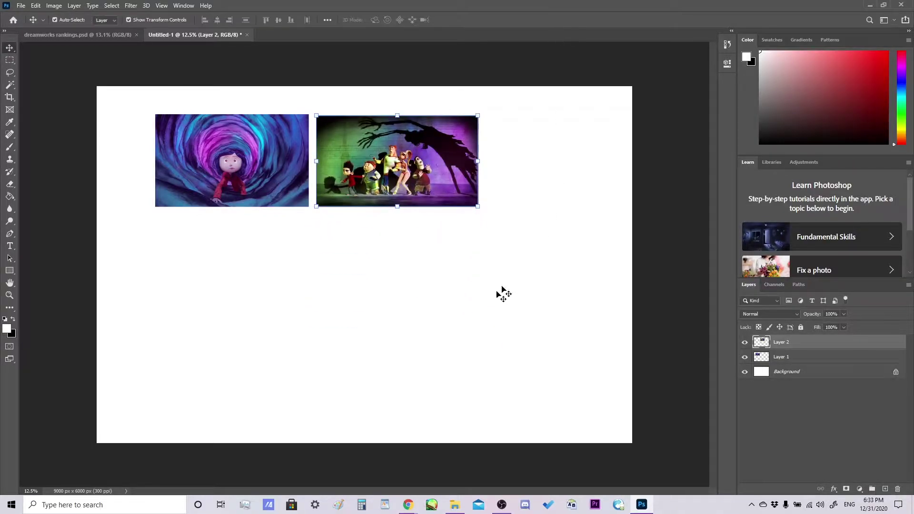
mouse_move(408, 506)
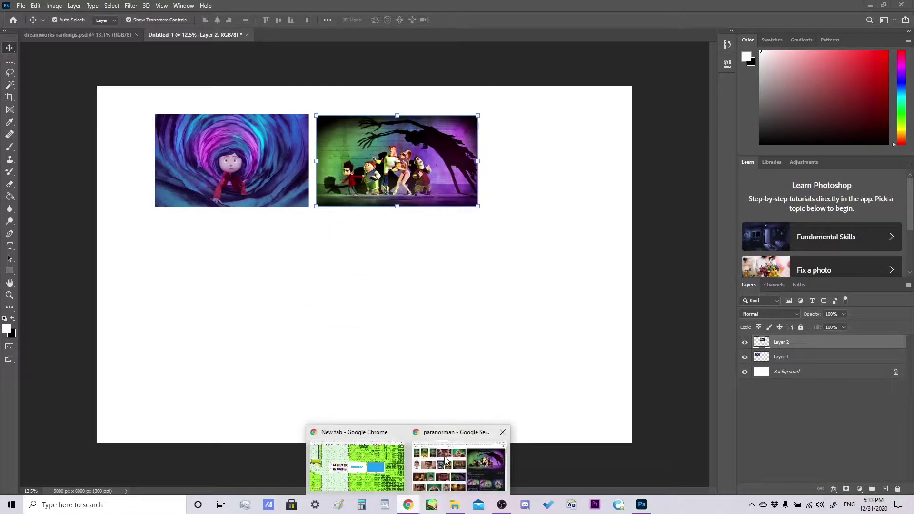
left_click(446, 461)
Step: Search Google Images for 'kubo and the two strings'
left_click(89, 8)
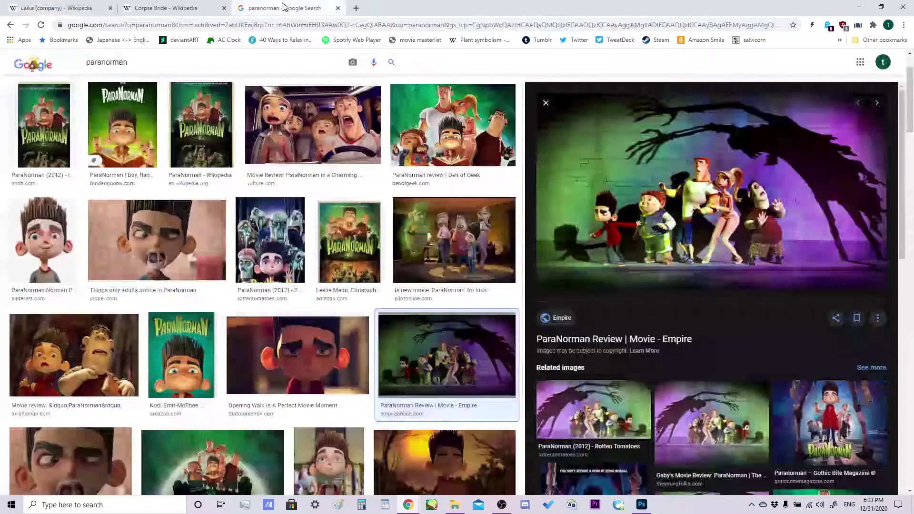
left_click(195, 62)
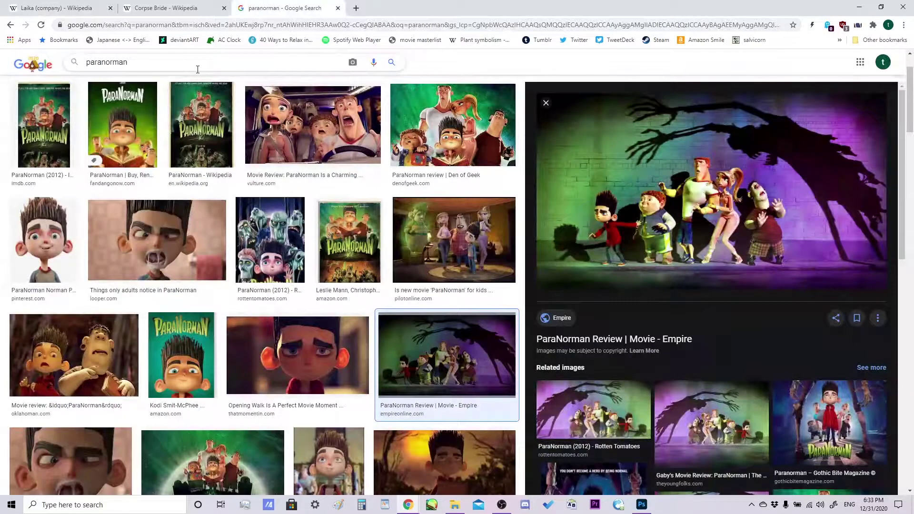
key("ctrl+a")
key("BackSpace")
type("kubo")
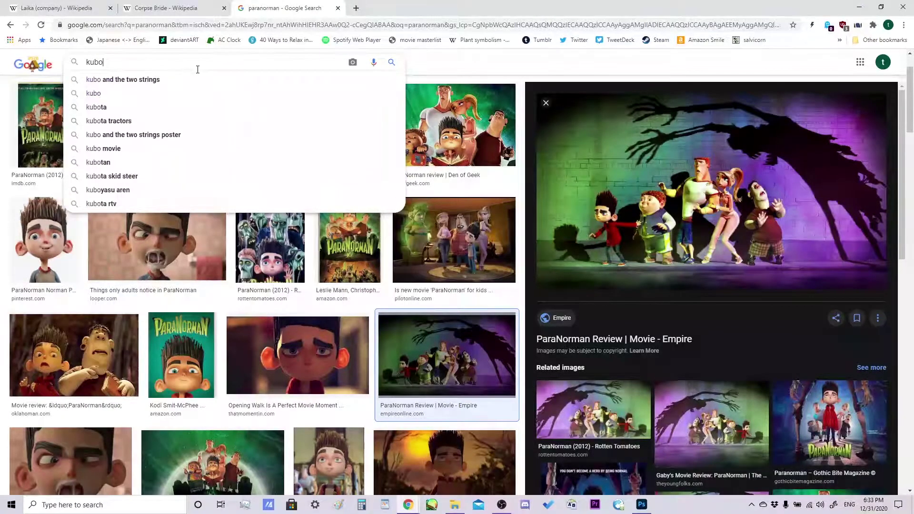
key("Down")
key("Return")
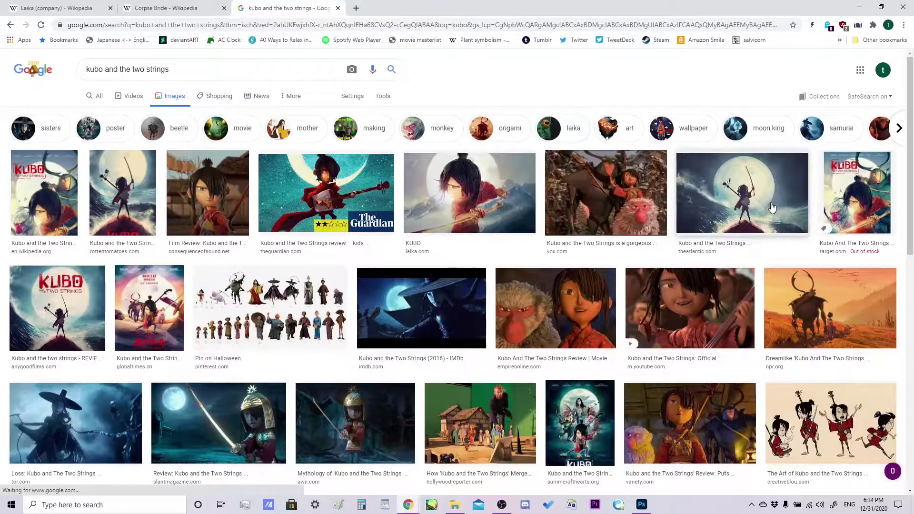
Step: Copy the Atlantic moonlit Kubo still and paste it into the Photoshop canvas
left_click(775, 203)
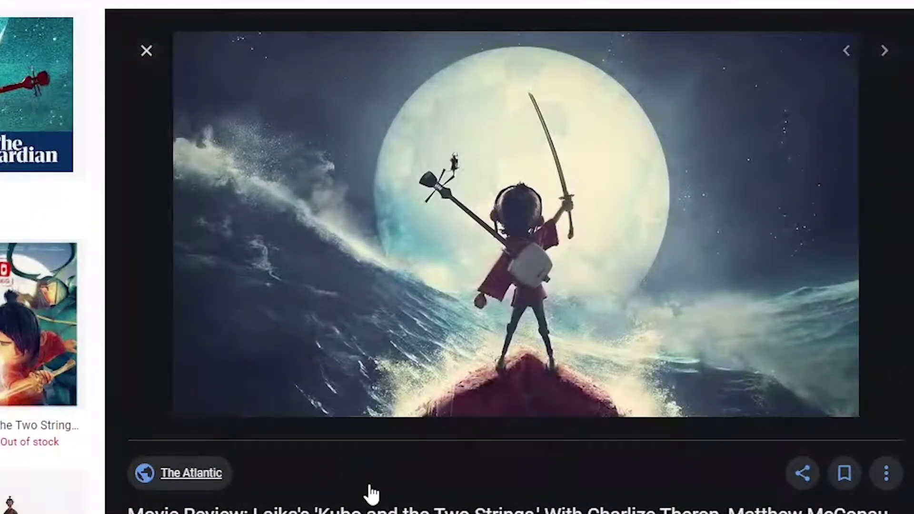
right_click(433, 342)
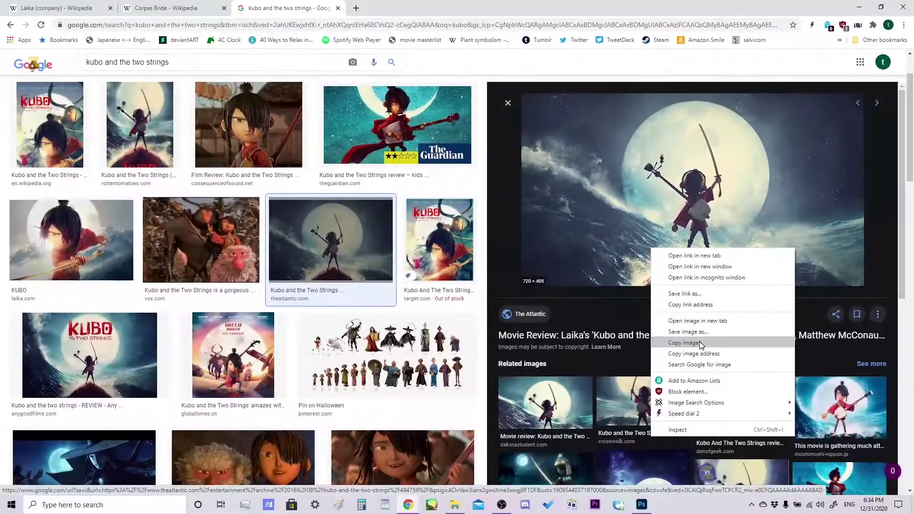
left_click(701, 343)
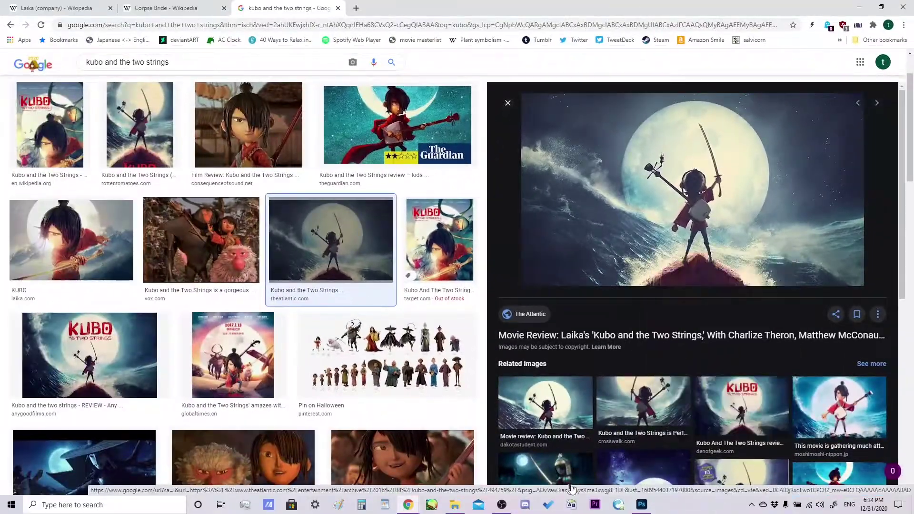
left_click(642, 504)
left_click(36, 5)
left_click(68, 89)
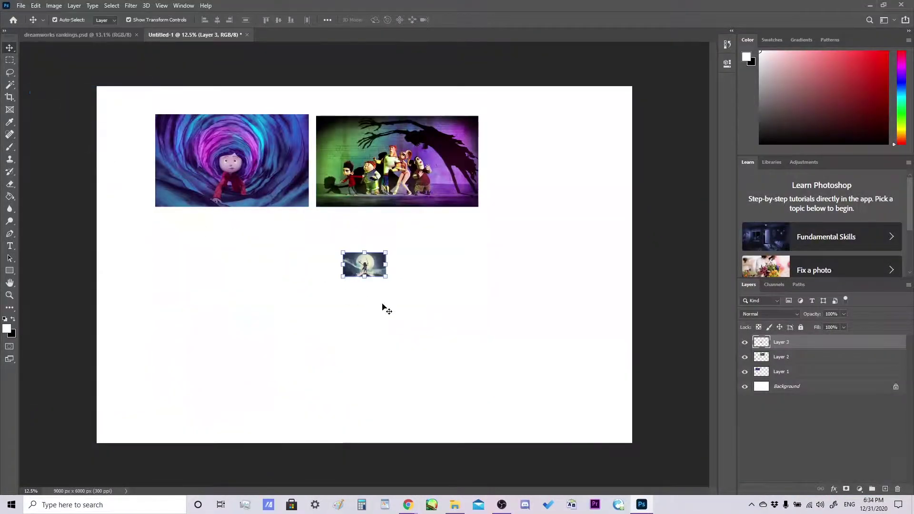
Step: Resize the Kubo layer to fit and place it below Coraline, then return to the browser
key("ctrl+t")
left_click_drag(387, 278, 507, 365)
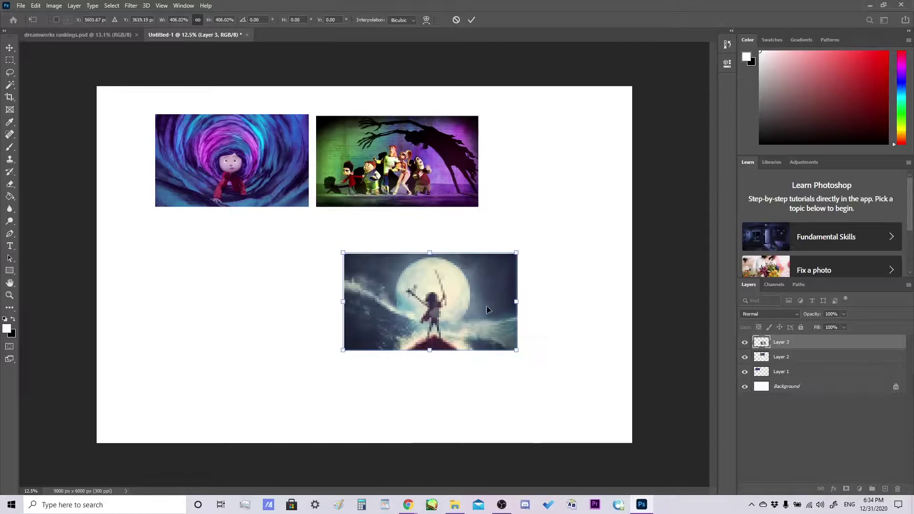
left_click_drag(489, 307, 281, 267)
left_click_drag(133, 312, 152, 304)
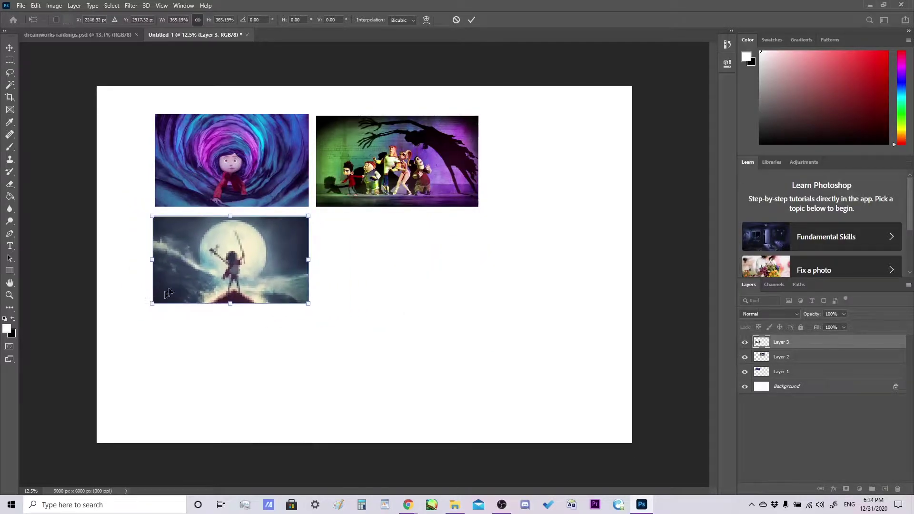
left_click(472, 20)
mouse_move(408, 505)
left_click(451, 470)
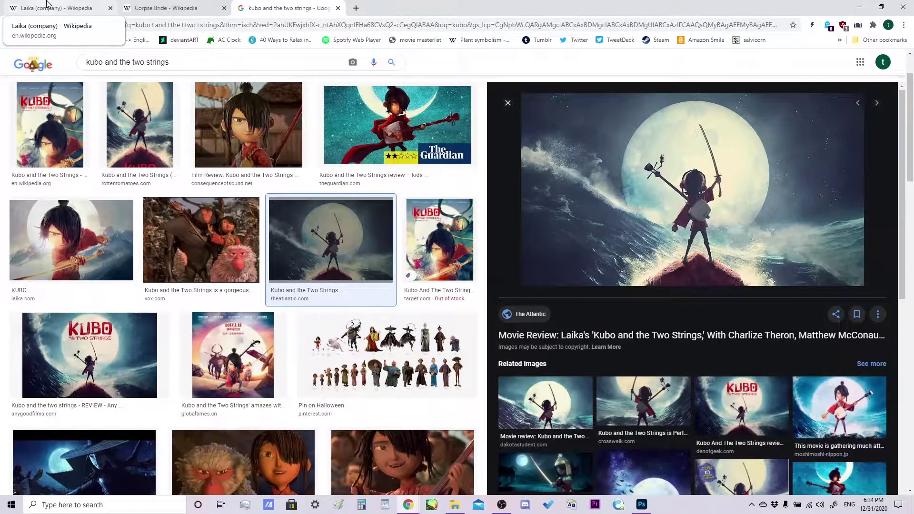
Step: Check the Laika filmography, then search Google Images for 'missing link'
left_click(642, 505)
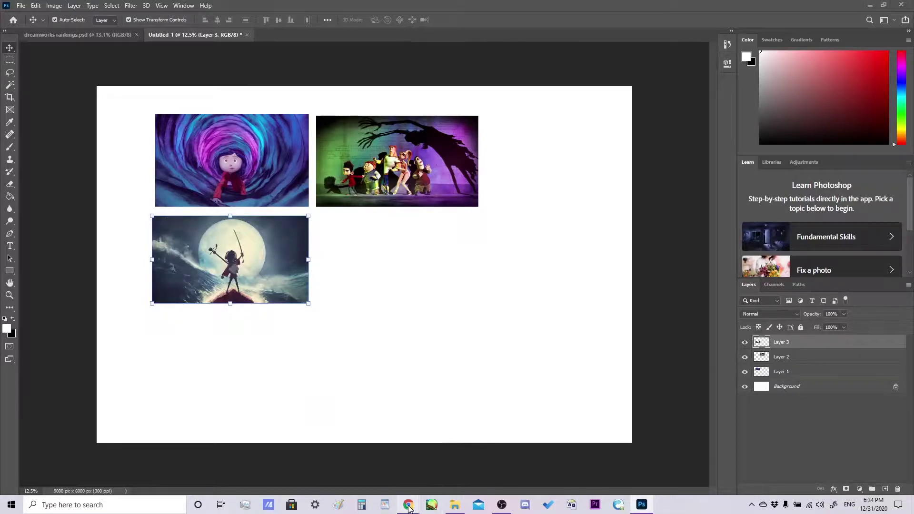
mouse_move(414, 504)
left_click(460, 469)
left_click(56, 7)
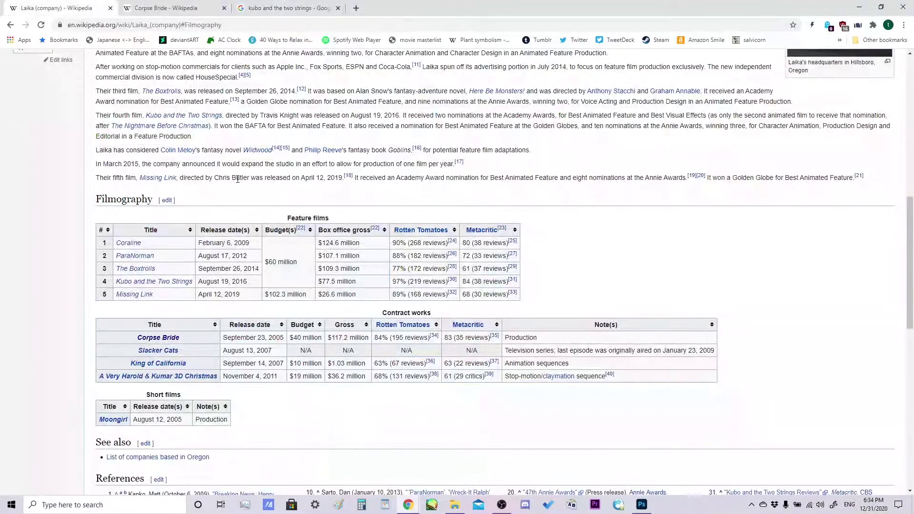
left_click(304, 6)
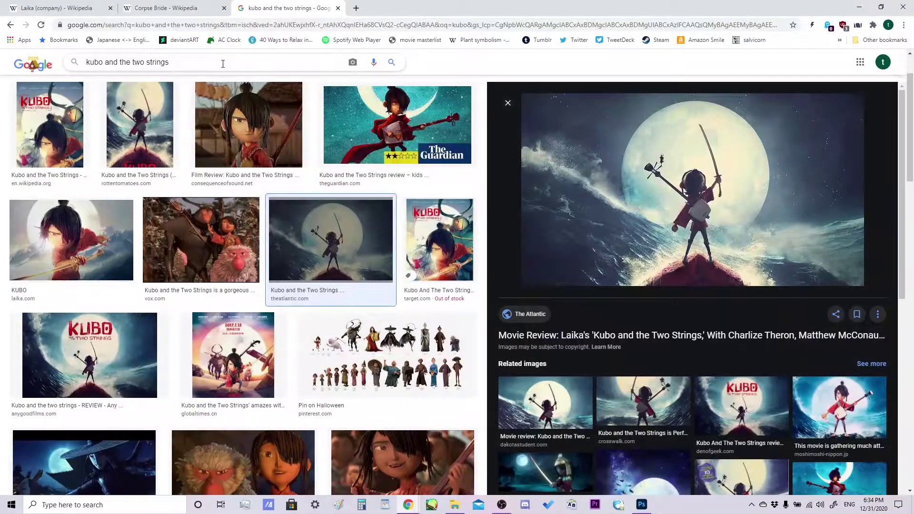
triple_click(223, 63)
type("missing ")
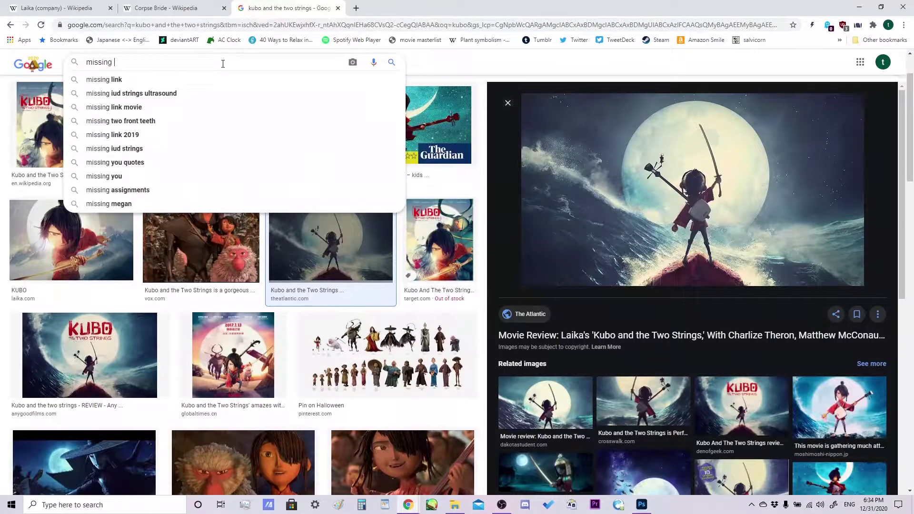
type("link")
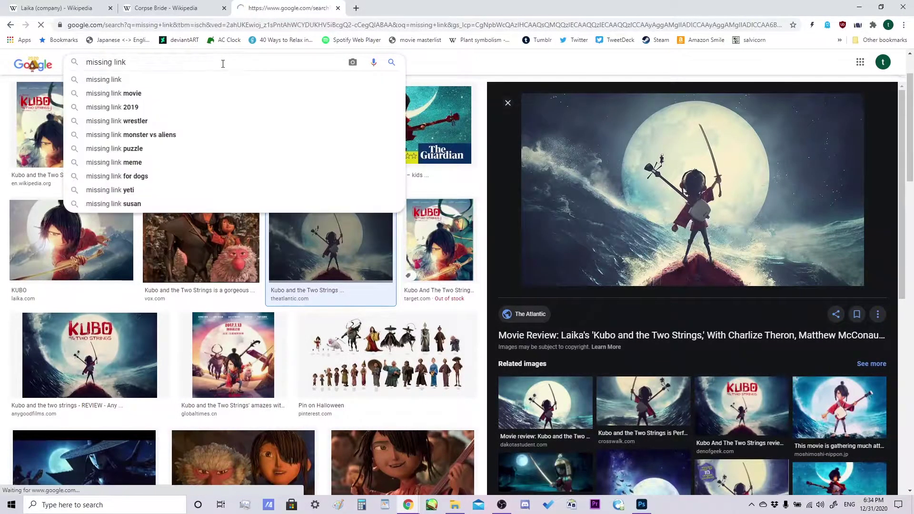
key("Return")
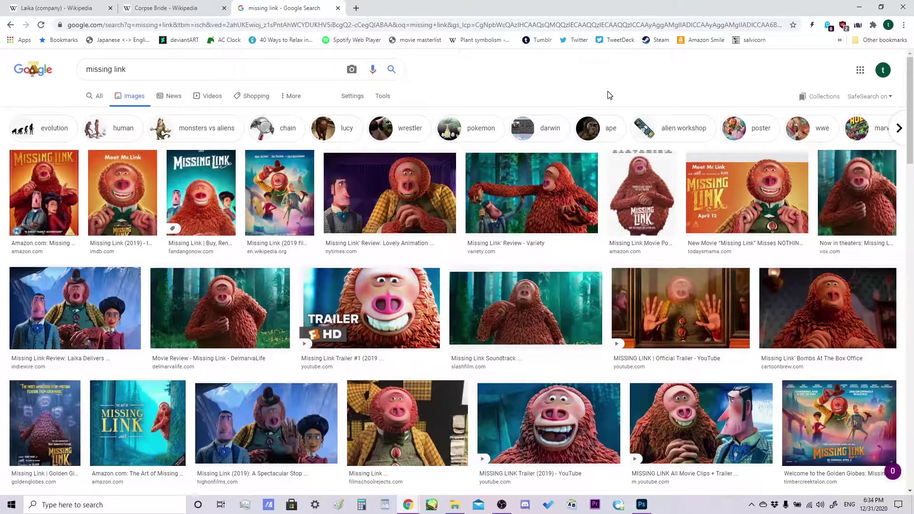
Step: Copy the Missing Link Variety review still and switch to Photoshop's Edit menu
left_click(527, 200)
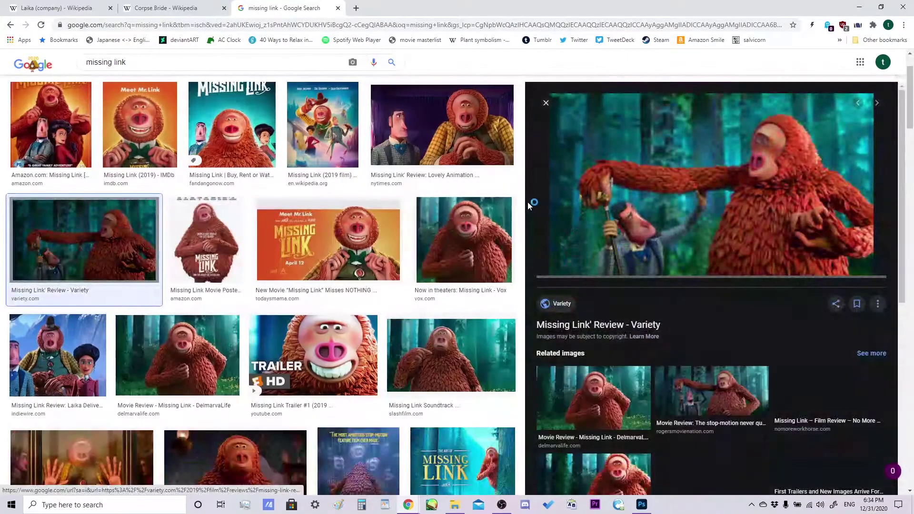
right_click(641, 199)
left_click(666, 294)
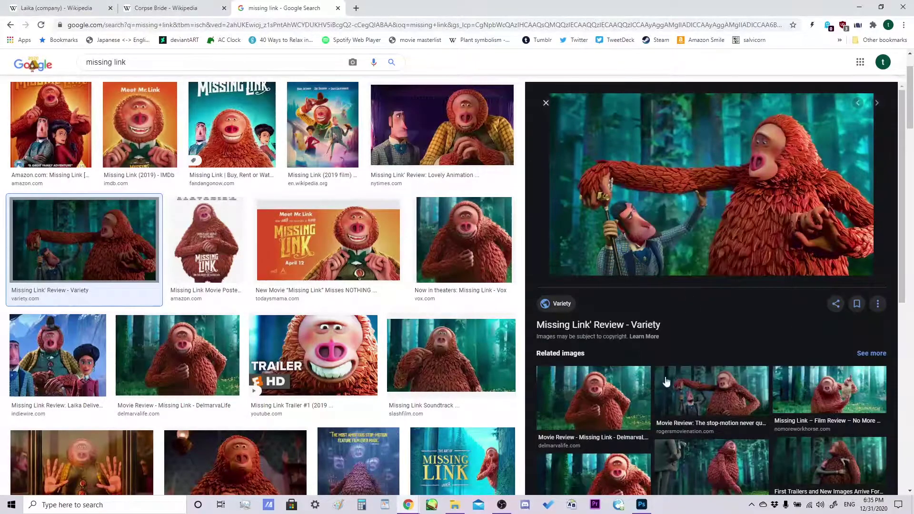
left_click(642, 505)
left_click(35, 5)
Step: Paste the Missing Link still as Layer 4, enlarged to about 388%, beside Kubo
left_click(48, 91)
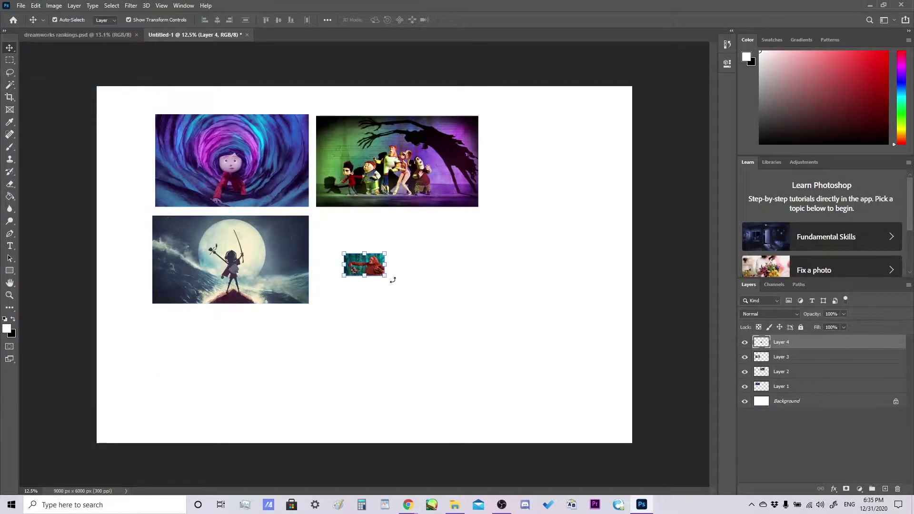
left_click_drag(385, 276, 496, 340)
left_click_drag(449, 302, 422, 265)
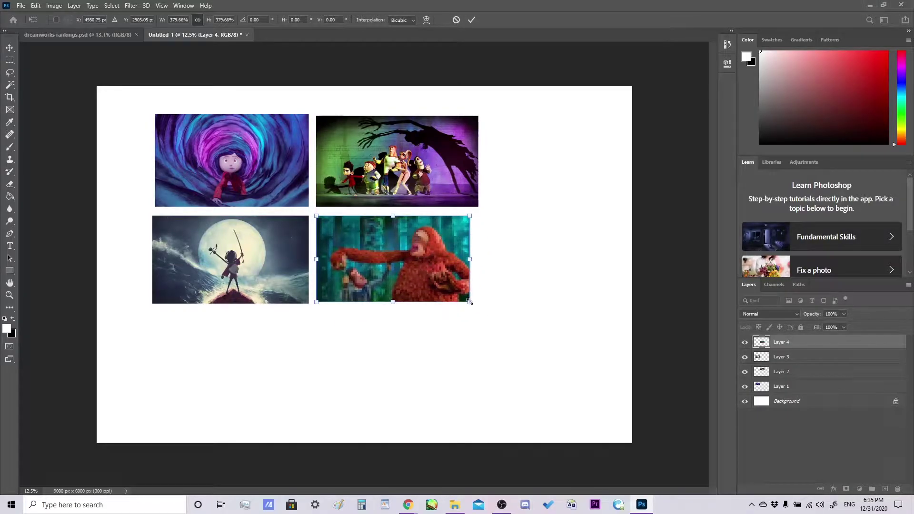
mouse_move(477, 307)
left_mouse_down()
mouse_move(492, 315)
mouse_move(480, 309)
left_mouse_up()
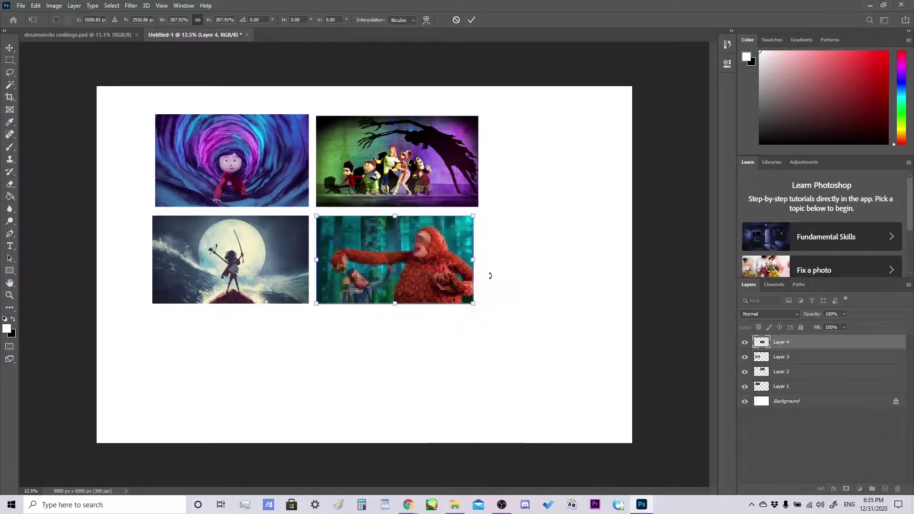
left_click(471, 19)
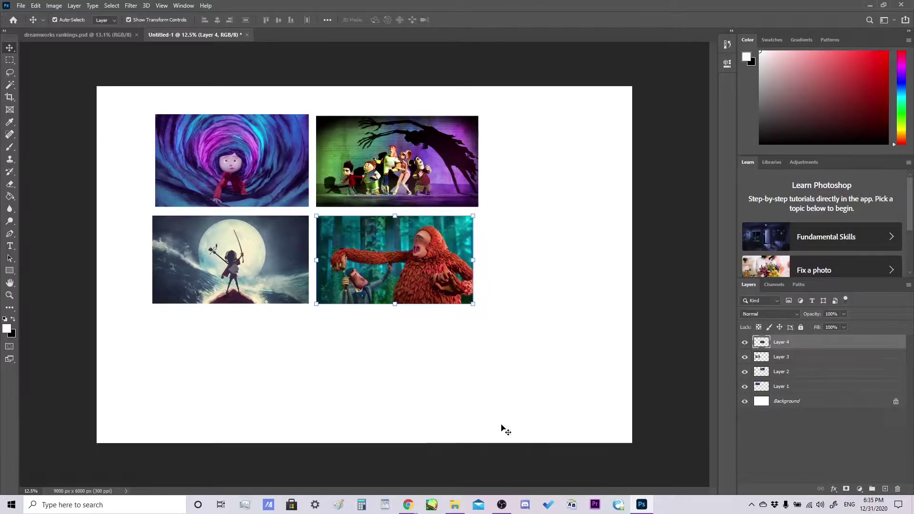
Step: Search Google Images for 'corpse bride'
mouse_move(410, 505)
left_click(362, 464)
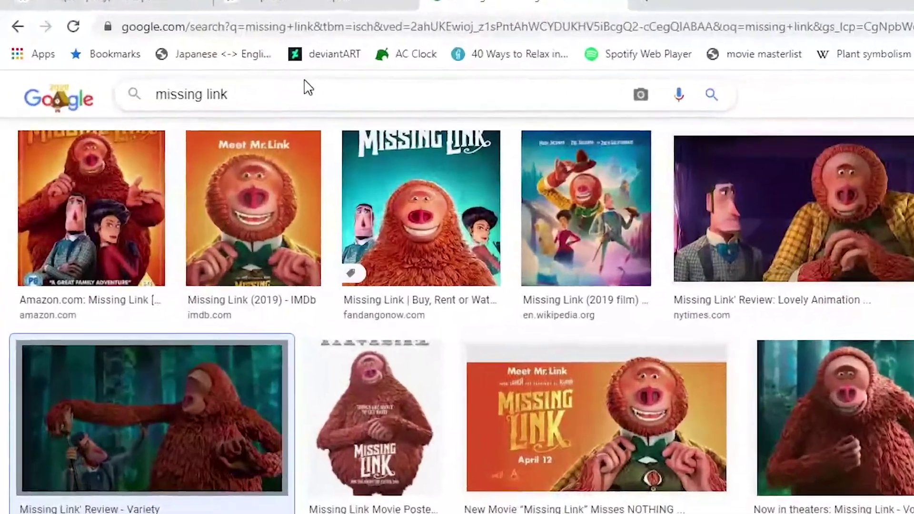
key("ctrl+a")
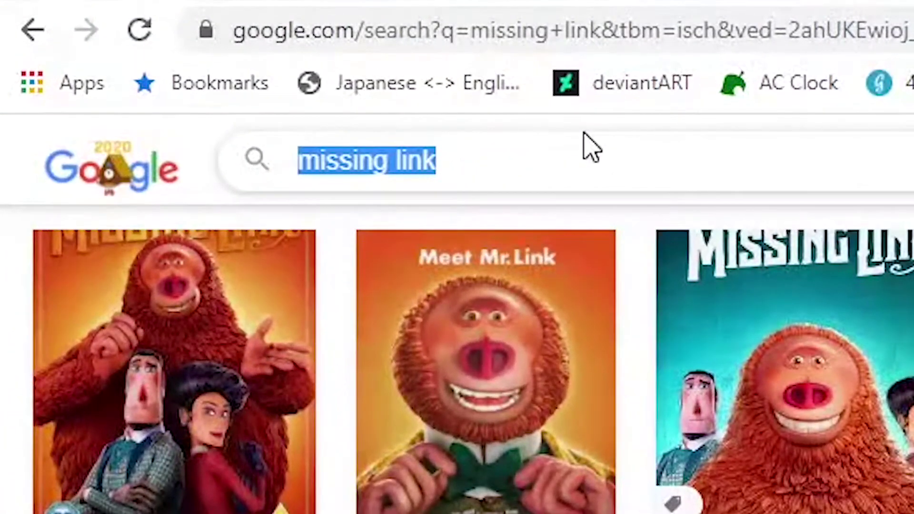
type("corpse h")
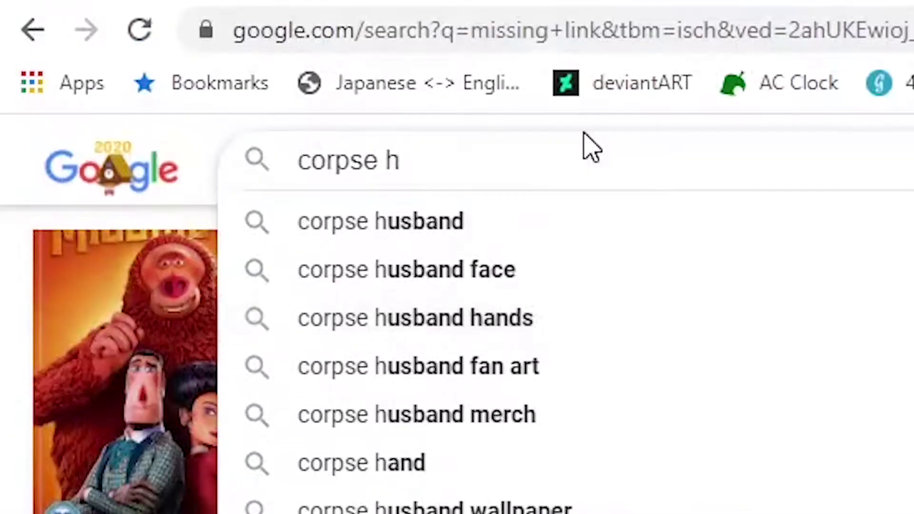
key("BackSpace")
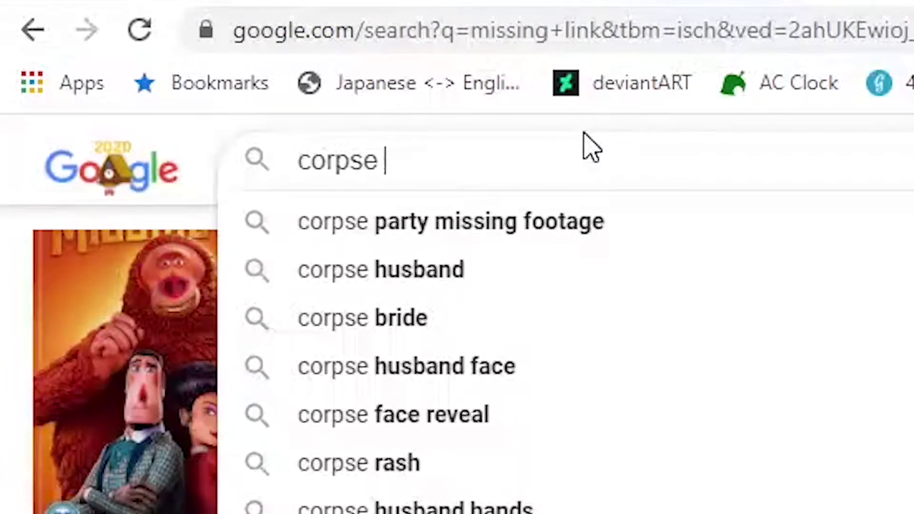
key("Down")
key("Down")
key("Return")
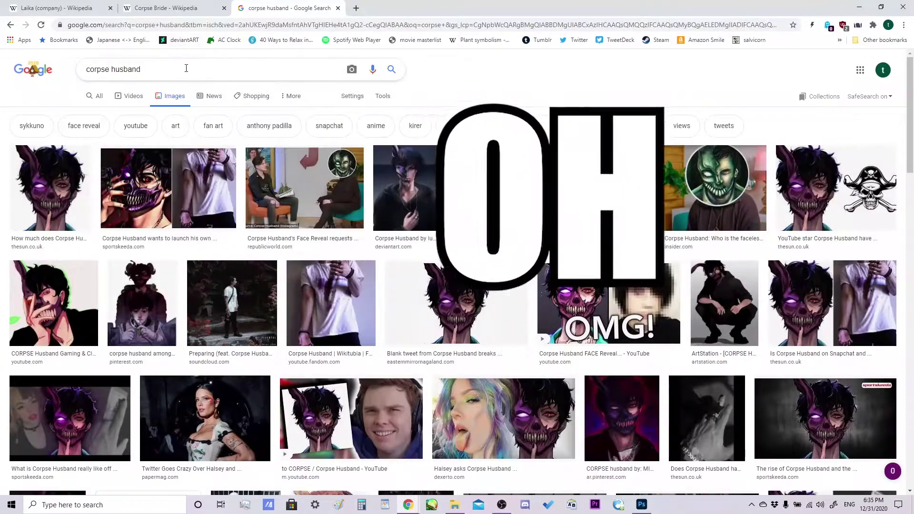
double_click(186, 68)
type("bride")
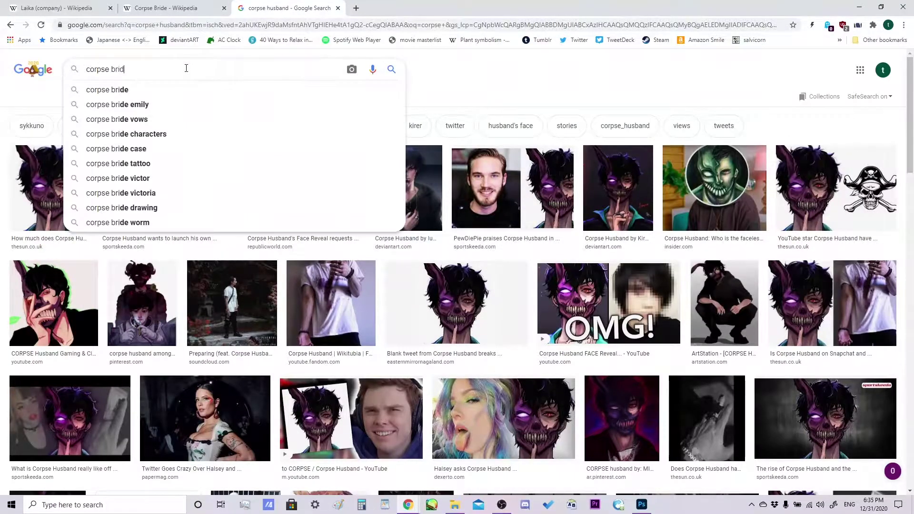
key("Return")
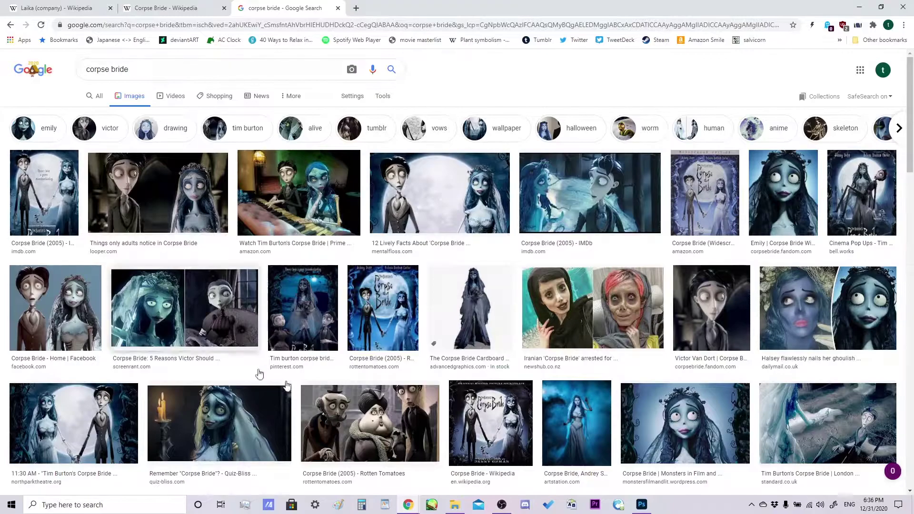
Step: Copy the Corpse Bride piano still and switch to the Photoshop collage
left_click(307, 210)
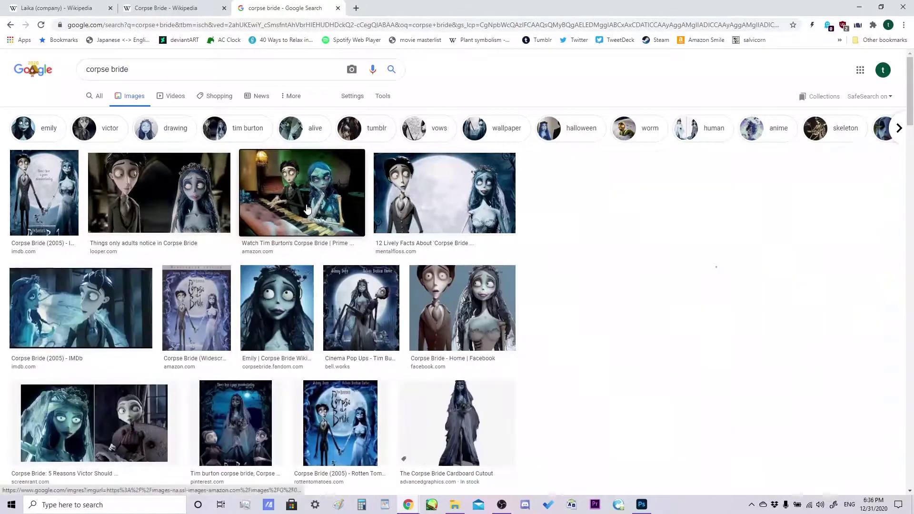
right_click(680, 231)
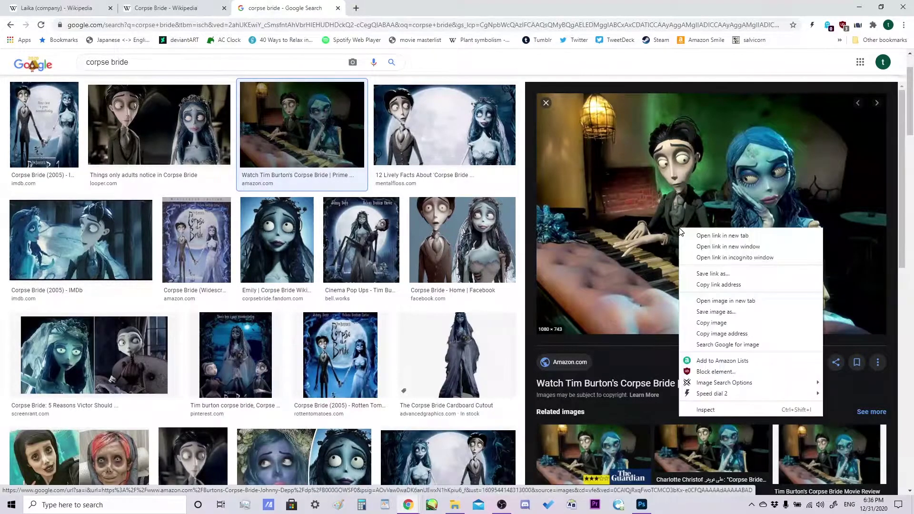
left_click(702, 324)
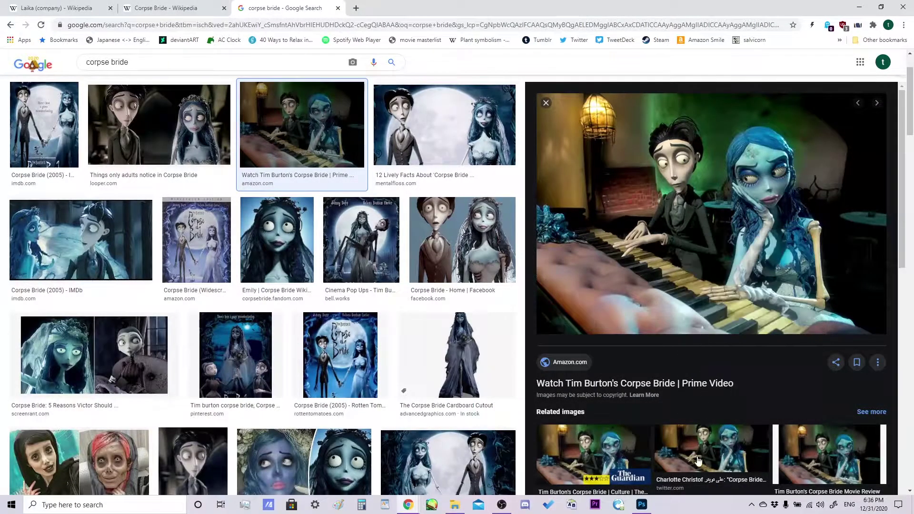
left_click(641, 505)
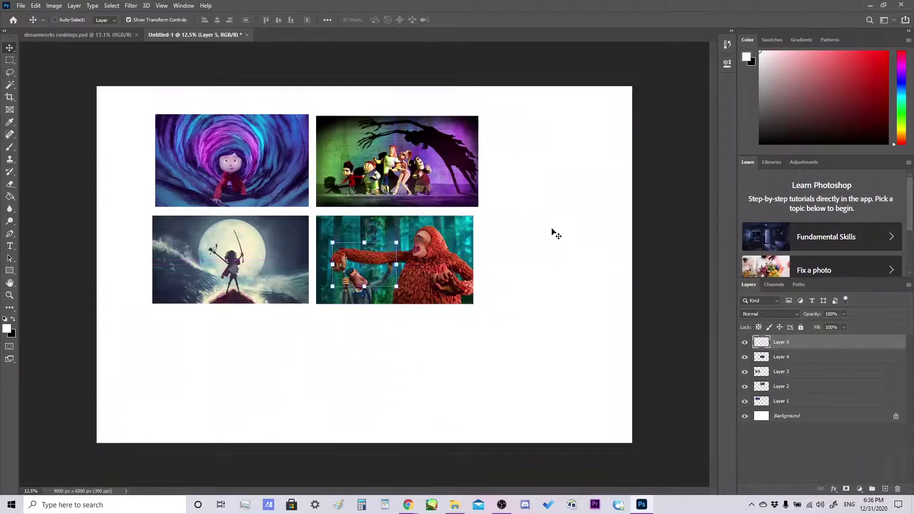
Step: Paste the Corpse Bride piano still below the two-by-two grid, enlarged to about 229%
key("ctrl+v")
left_click_drag(377, 271, 363, 390)
key("ctrl+t")
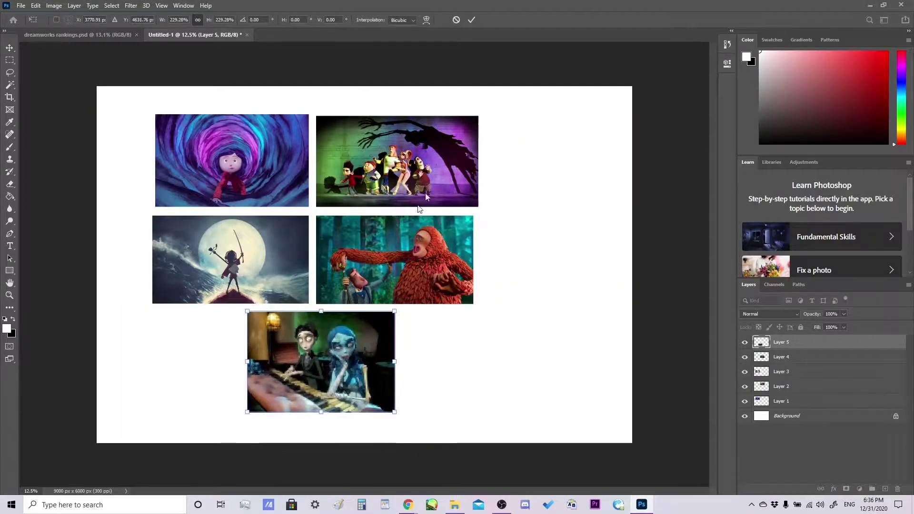
left_click(472, 19)
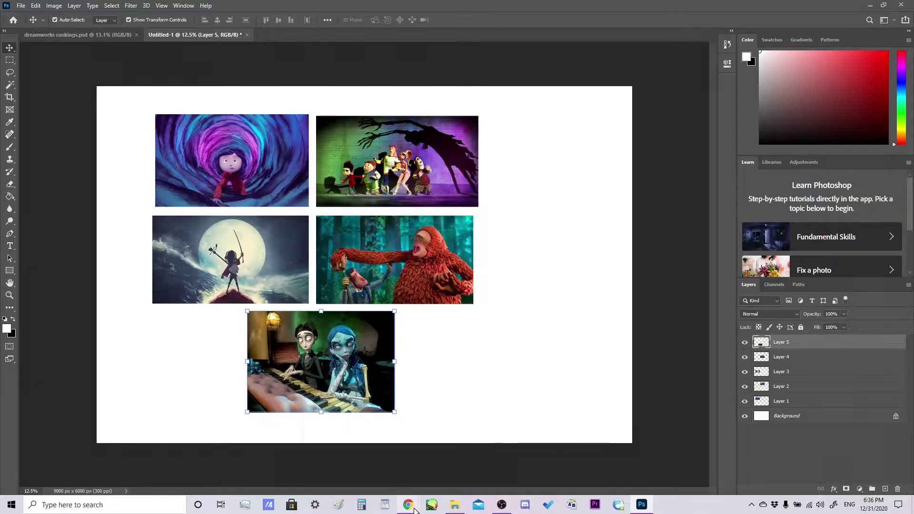
Step: Search Google Images for 'trolls movie' and copy the IndieWire Trolls still
mouse_move(415, 511)
left_click(457, 466)
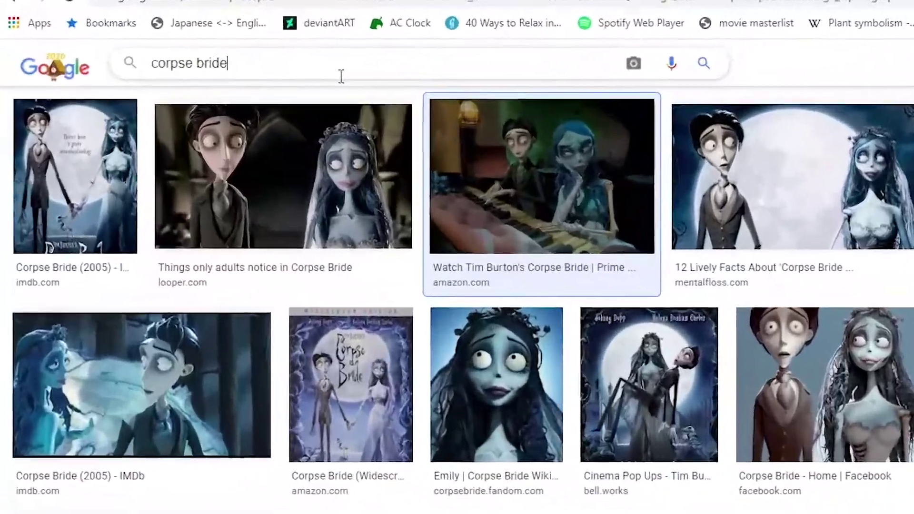
triple_click(191, 67)
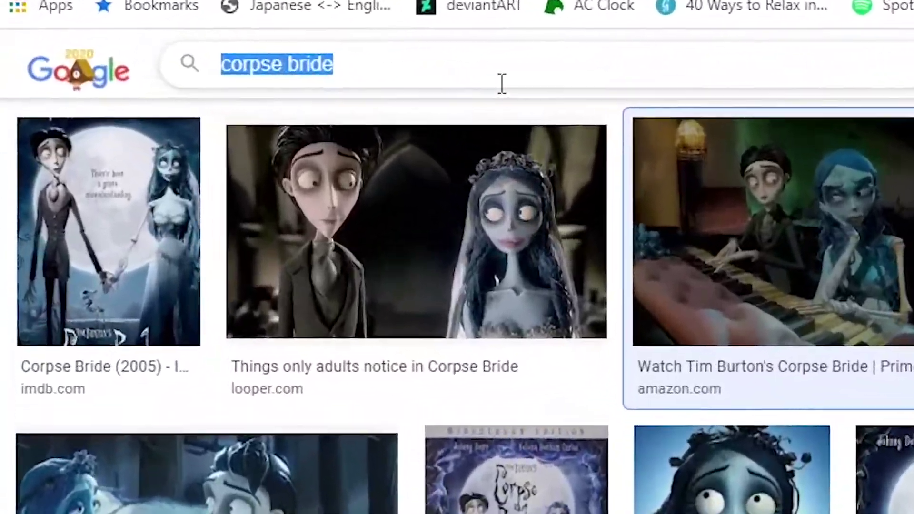
type("tro")
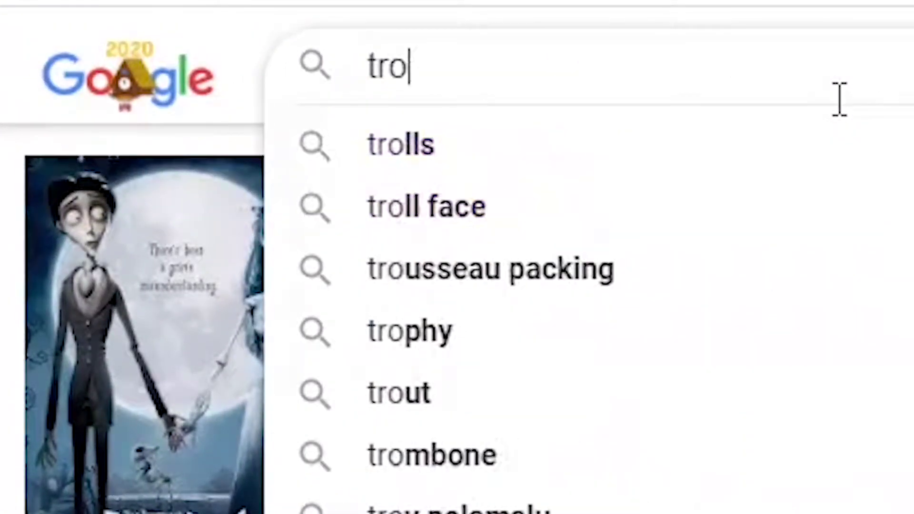
type("lls m")
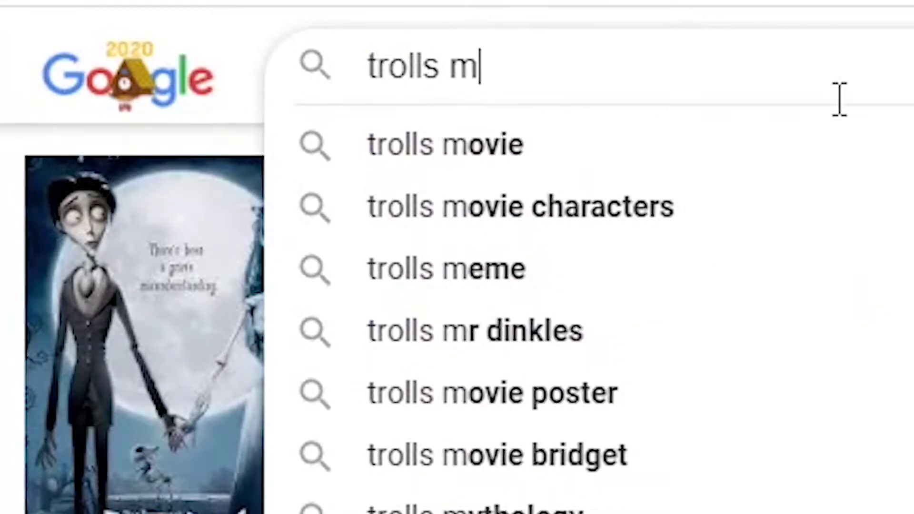
type("ovie")
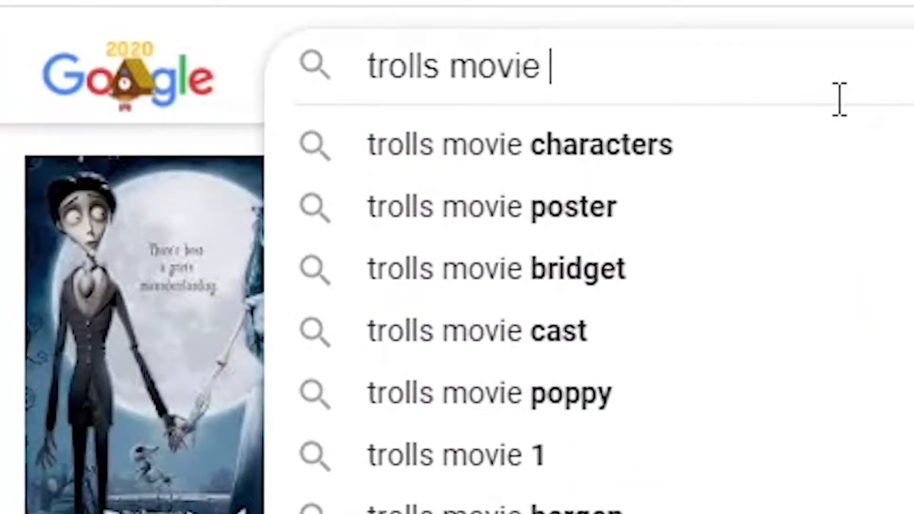
key("Return")
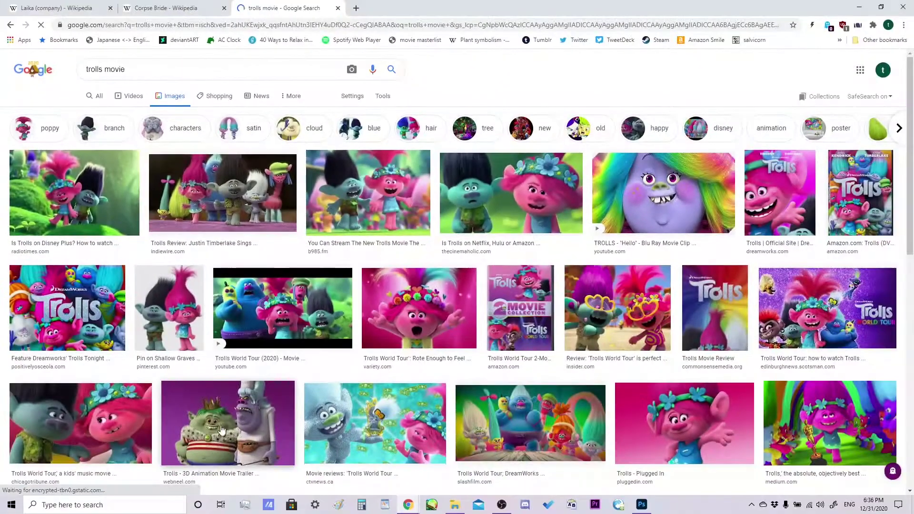
left_click(215, 202)
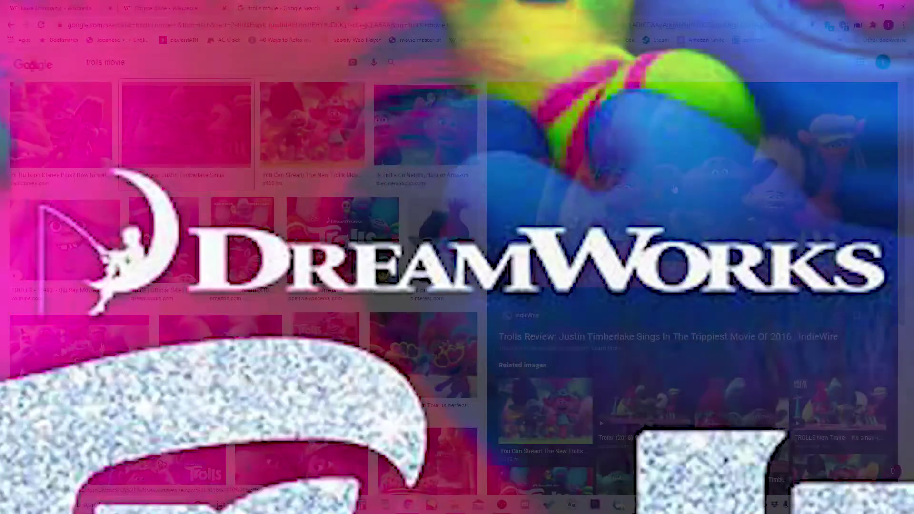
right_click(673, 184)
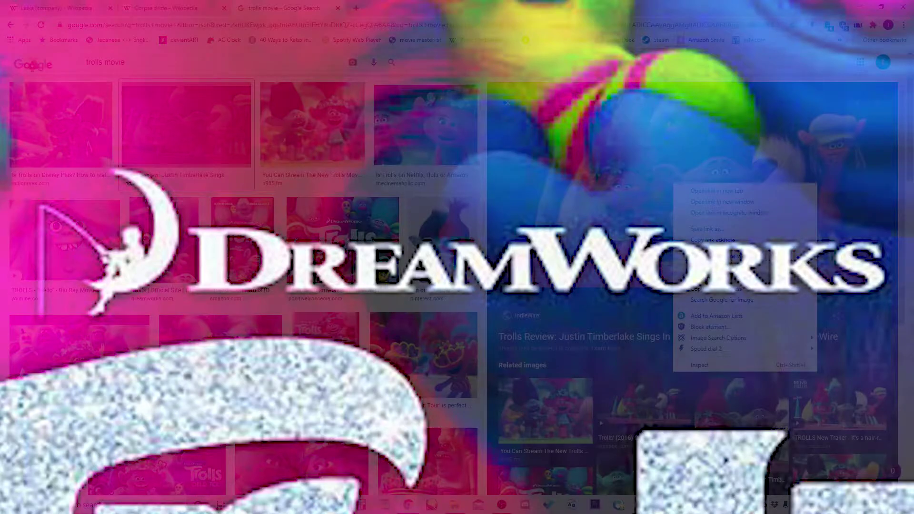
left_click(673, 270)
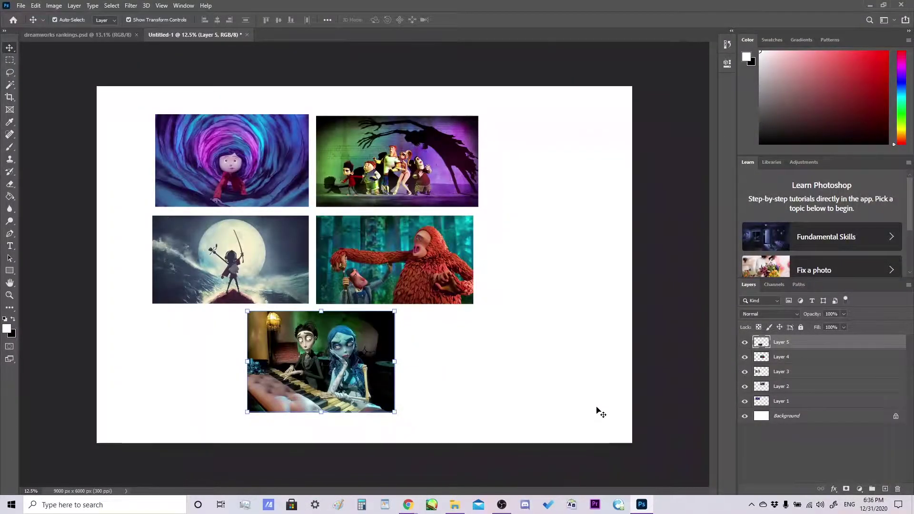
Step: Paste the Trolls still and scale it to about 410%, placed beside the Corpse Bride piano still
key("ctrl+v")
key("ctrl")
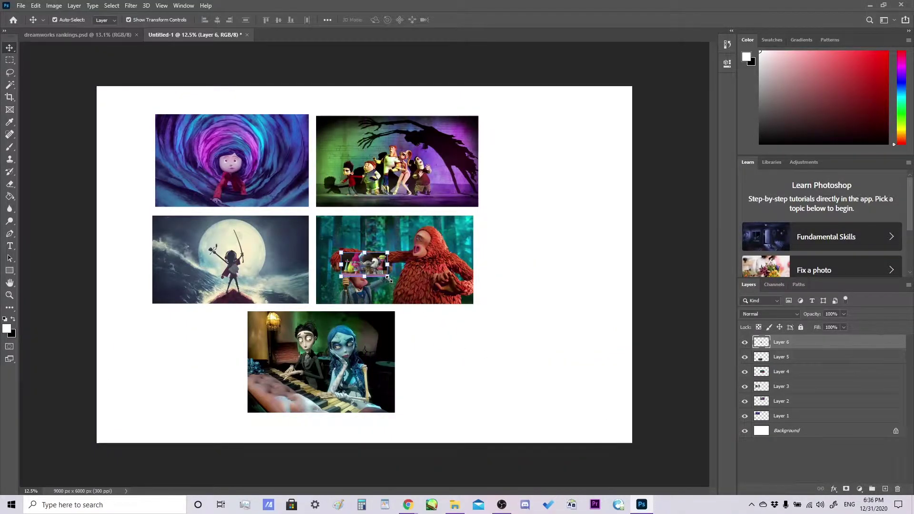
left_click_drag(387, 276, 519, 379)
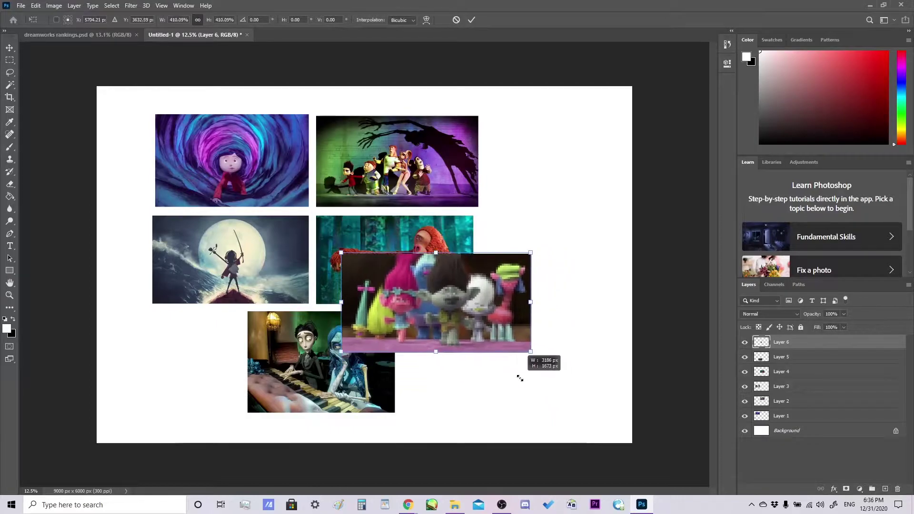
left_click_drag(498, 333, 568, 391)
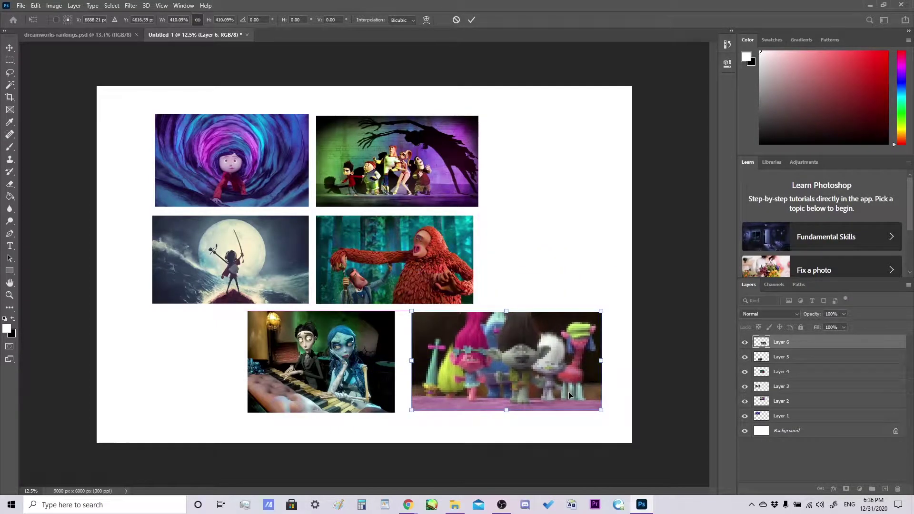
key("Return")
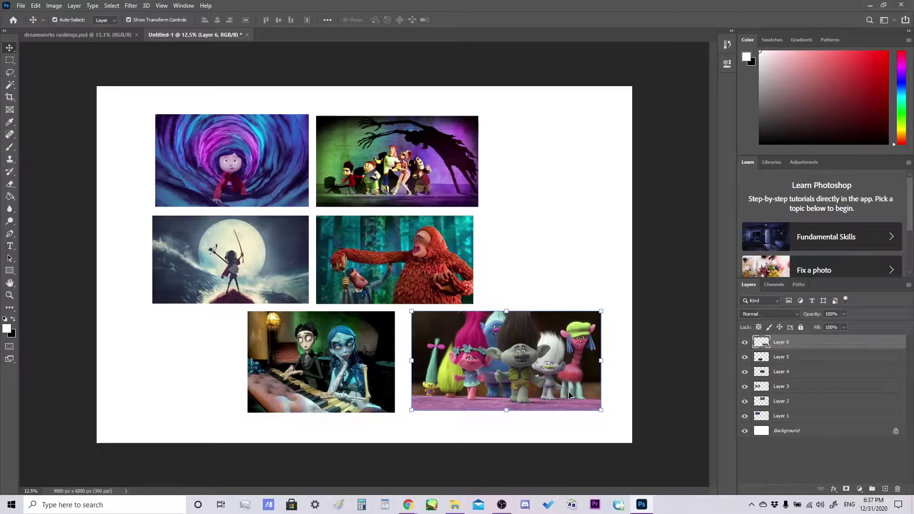
Step: Drag Trolls into the bottom-right corner and Corpse Bride up beside ParaNorman at top right
left_click_drag(580, 397, 610, 425)
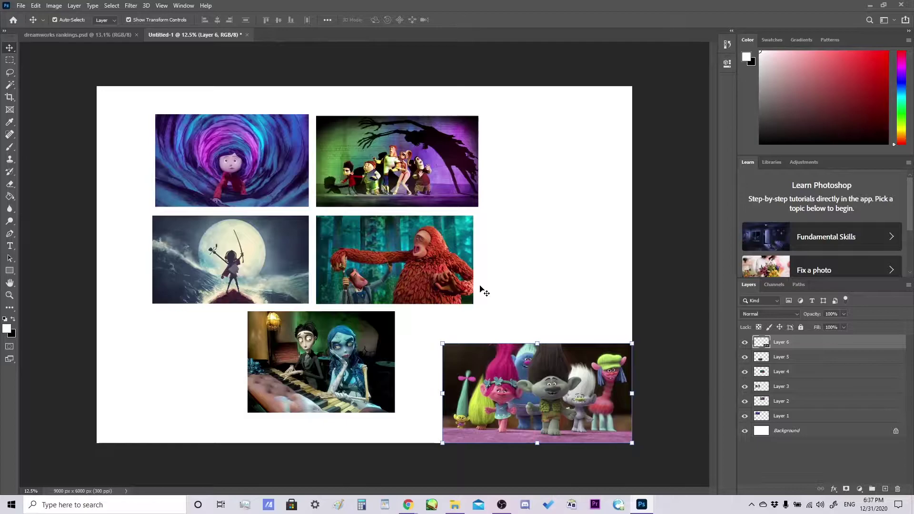
left_click_drag(318, 361, 553, 151)
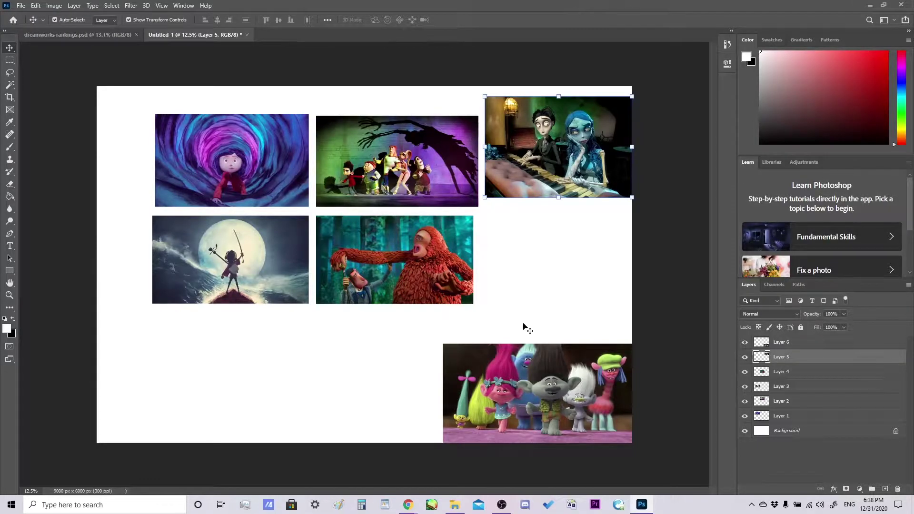
Step: Drag the Missing Link still down to the bottom edge, aligned just left of Trolls
left_click_drag(415, 258, 379, 392)
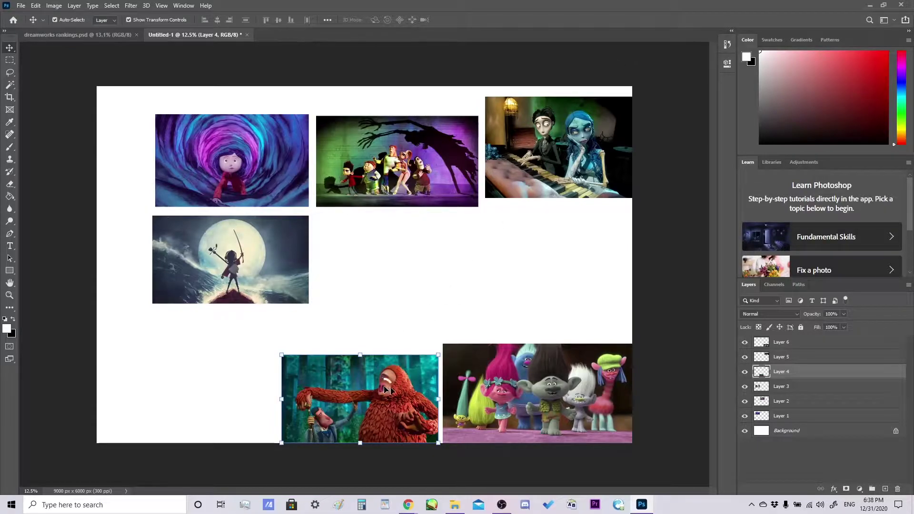
mouse_move(386, 390)
left_mouse_down()
mouse_move(394, 386)
mouse_move(388, 392)
left_mouse_up()
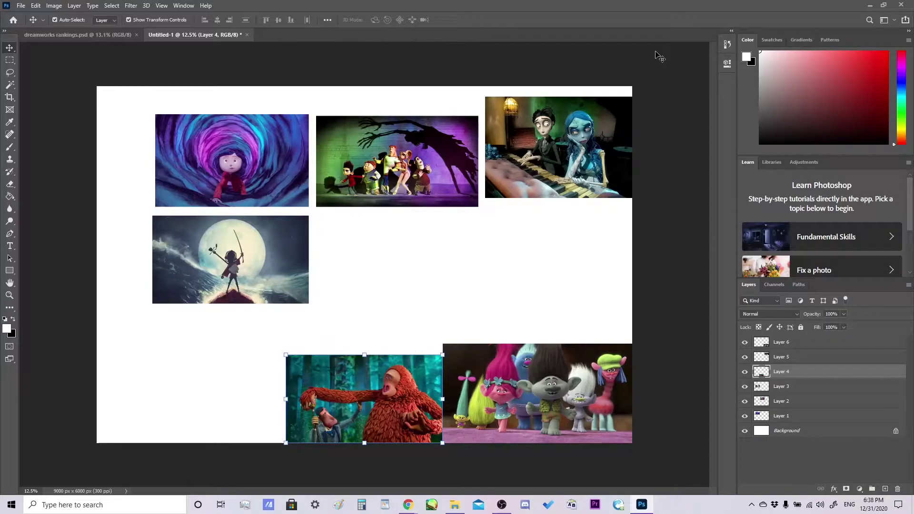
Step: Read the Corpse Bride Wikipedia infobox in Chrome, then return to the Photoshop collage
mouse_move(404, 508)
left_click(435, 469)
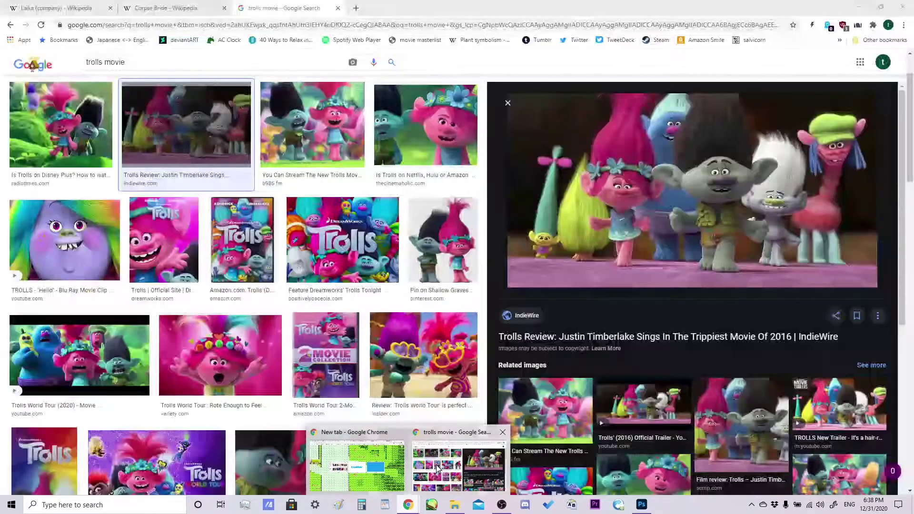
left_click(166, 6)
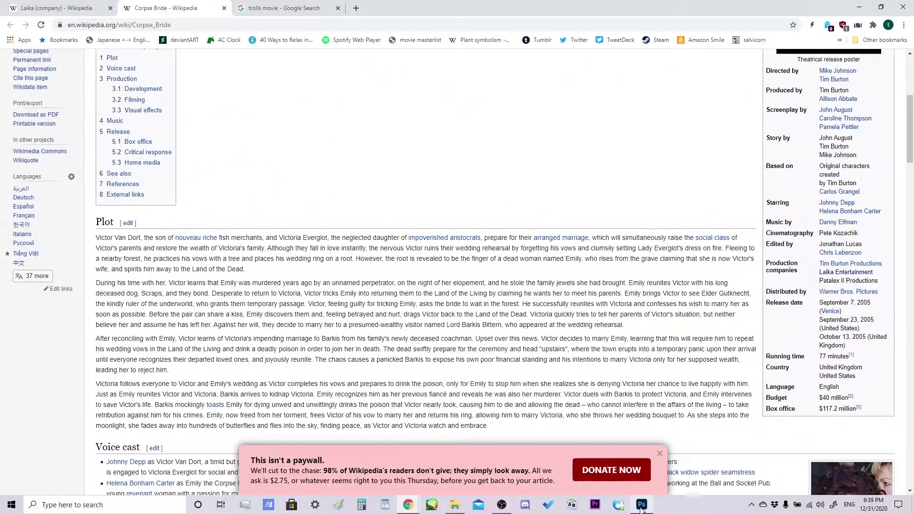
left_click(641, 505)
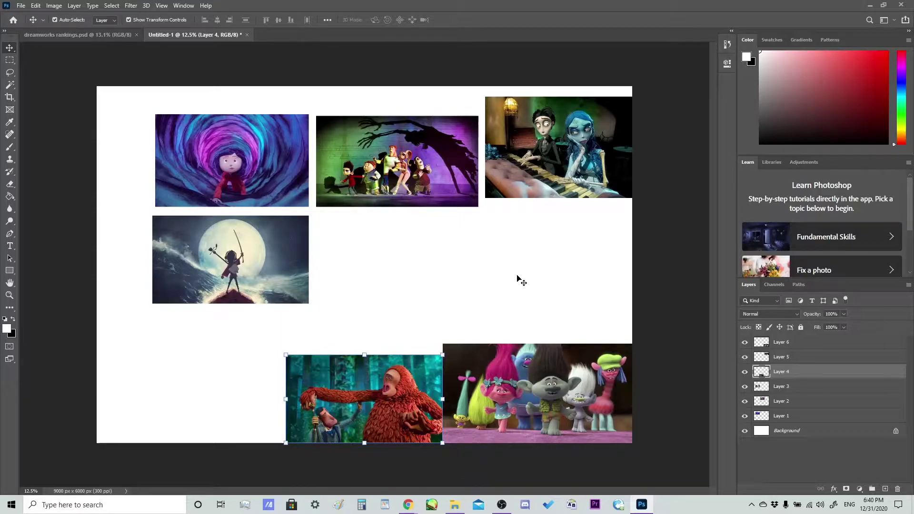
Step: Drag the Corpse Bride still to the bottom-left and select the Background layer
left_click_drag(572, 160, 222, 402)
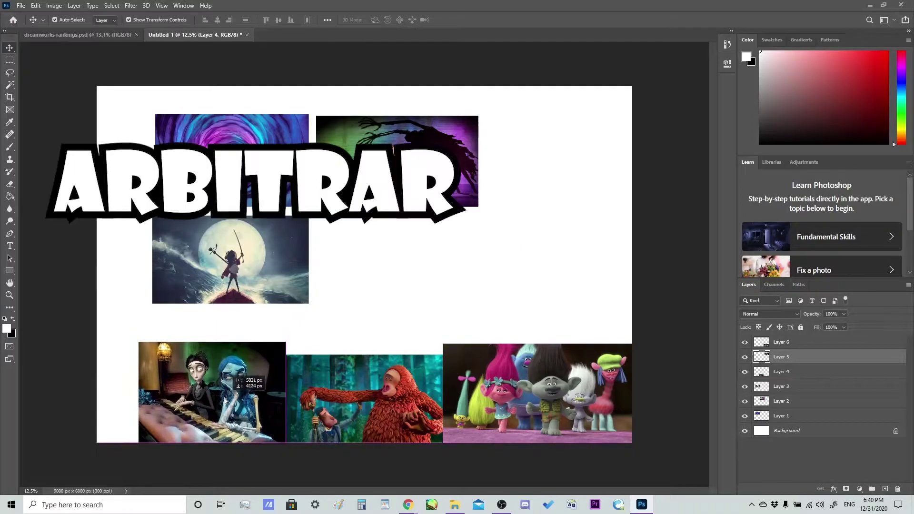
left_click(782, 342)
left_click(793, 432)
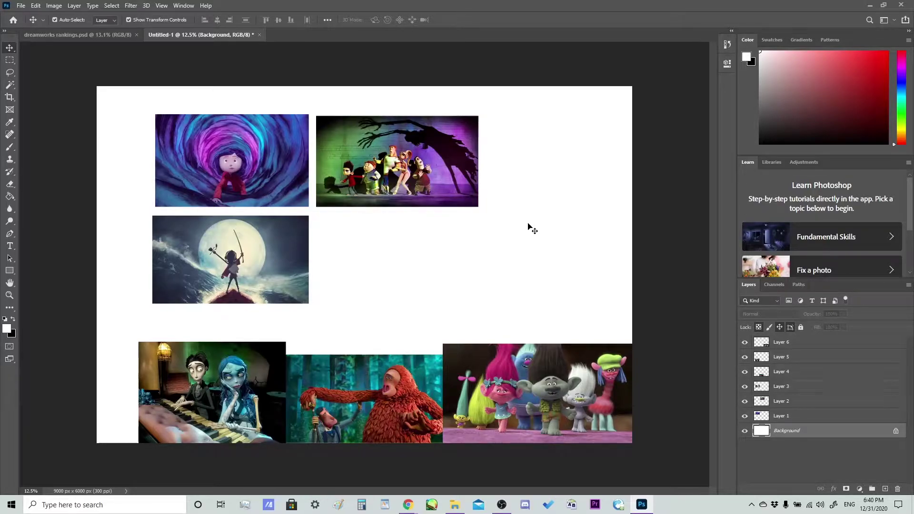
Step: Drag the ParaNorman still (Layer 2) down and right to sit above Trolls
left_click_drag(414, 159, 568, 282)
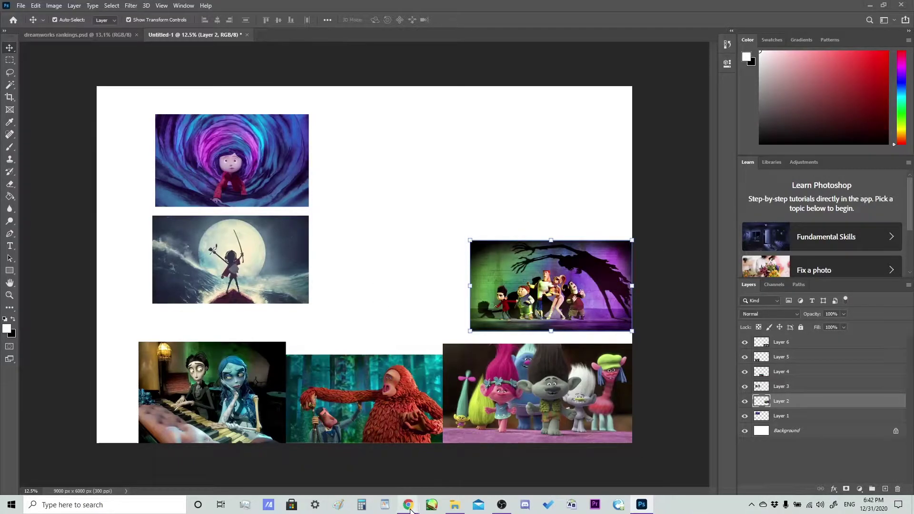
Step: Bring Chrome forward on the trolls movie image results tab
mouse_move(409, 503)
left_click(422, 479)
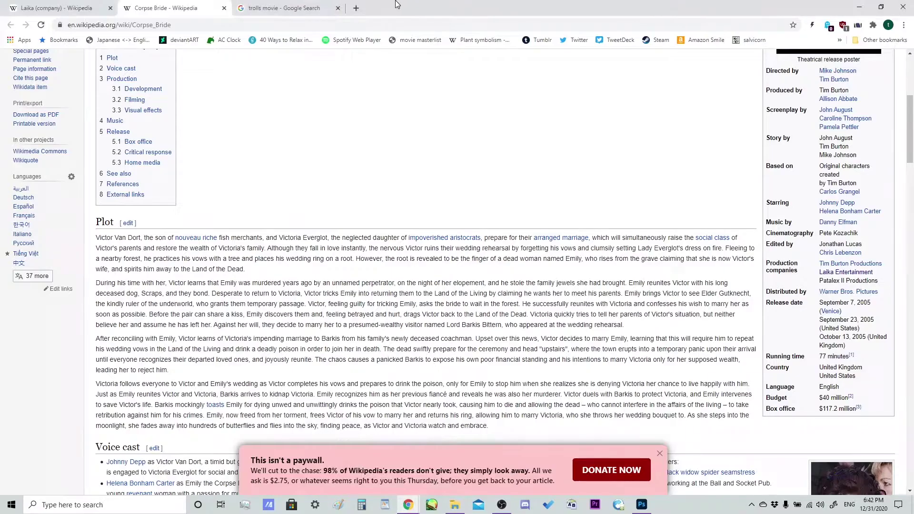
left_click(274, 6)
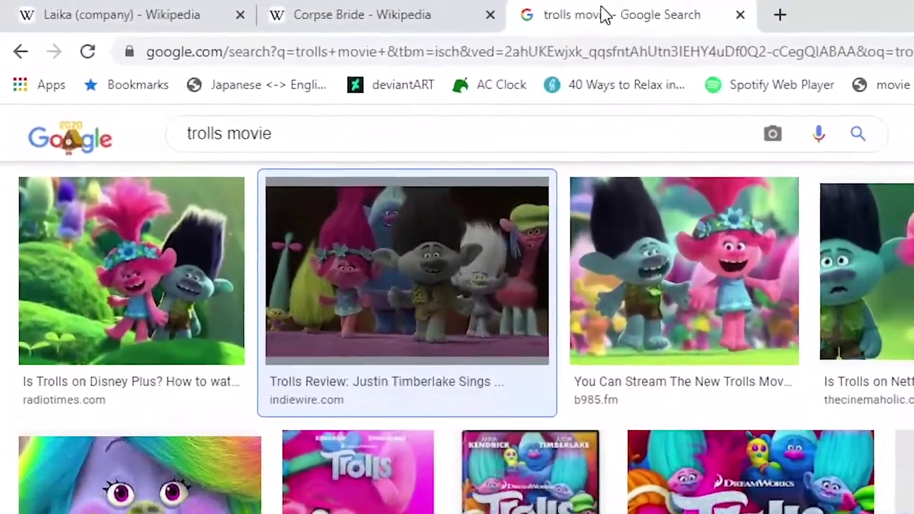
Step: Search the web for 'stop motion brothers'
left_click(597, 52)
type("s")
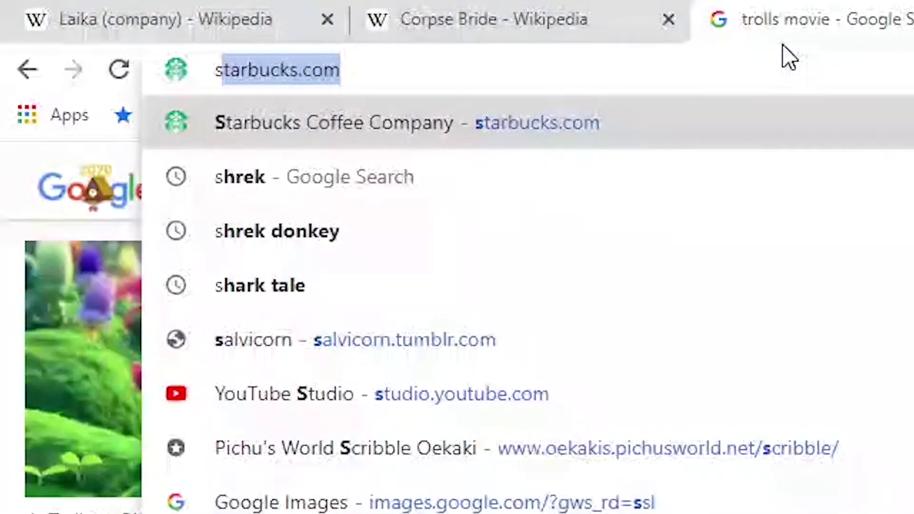
type("top mo")
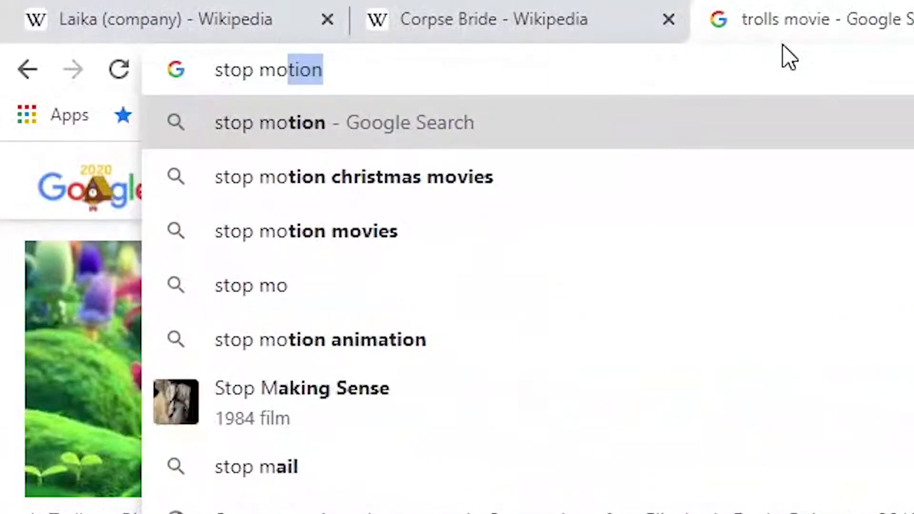
type("tion p")
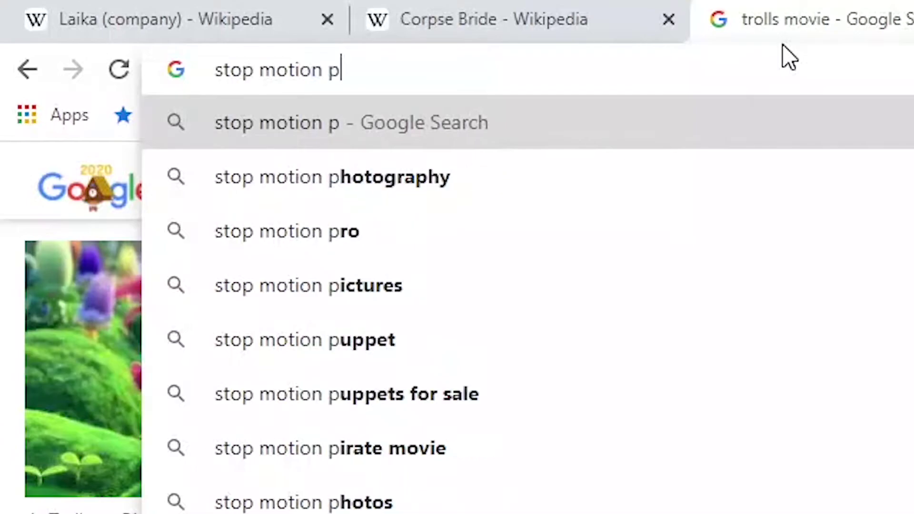
key("BackSpace")
type("broth")
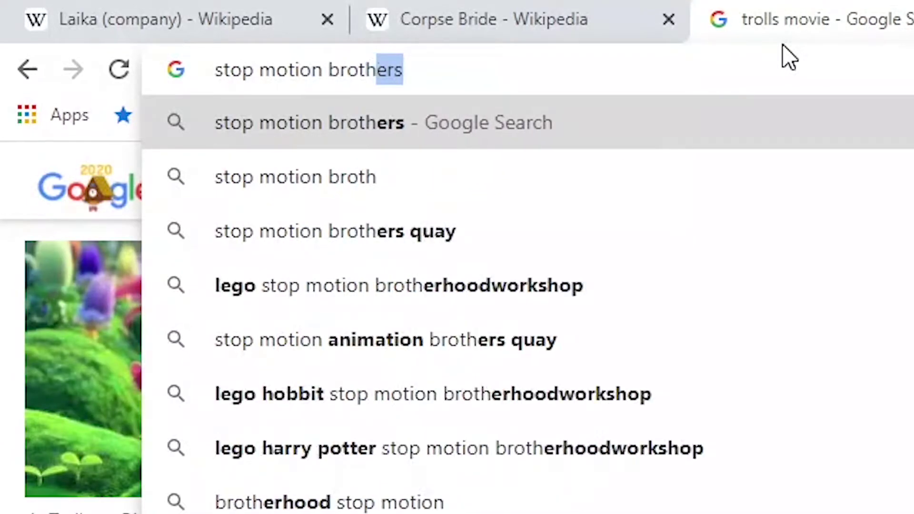
type("ers")
key("Return")
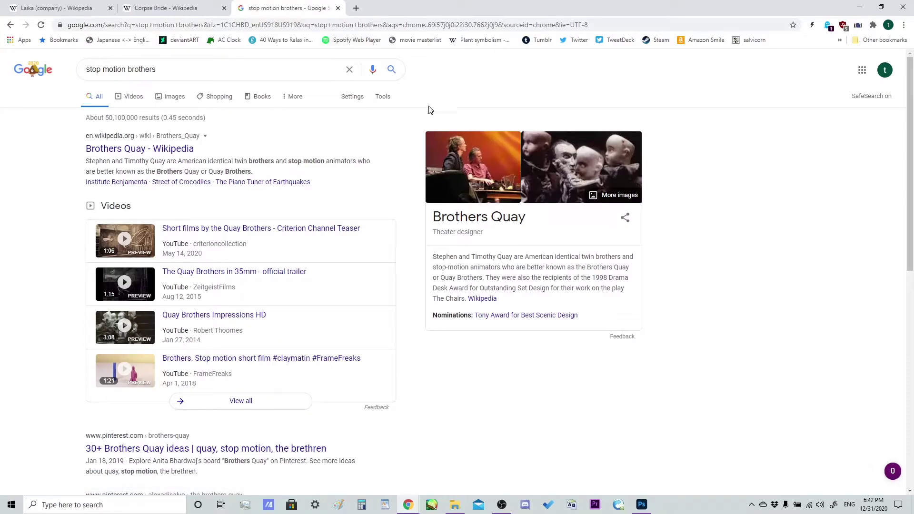
Step: Open Brothers Quay image results and preview the Cornell Chronicle puppet picture
left_click(560, 148)
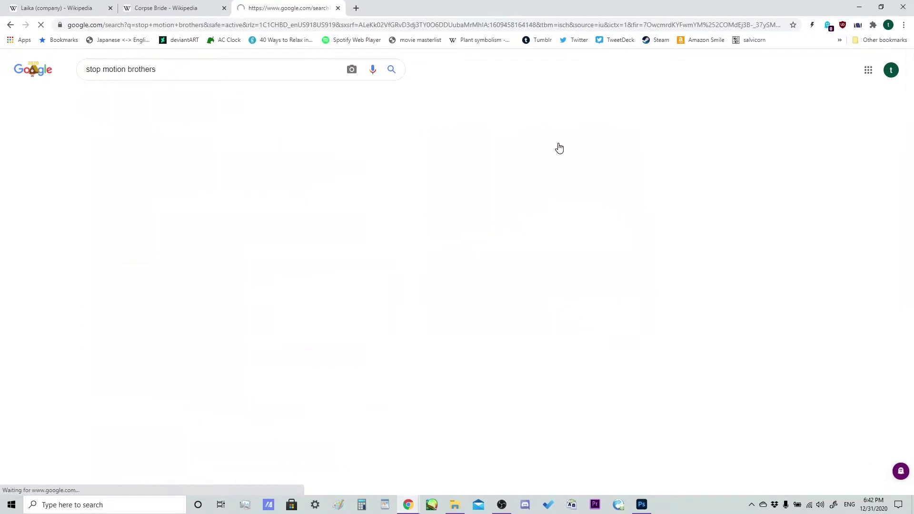
left_click(67, 186)
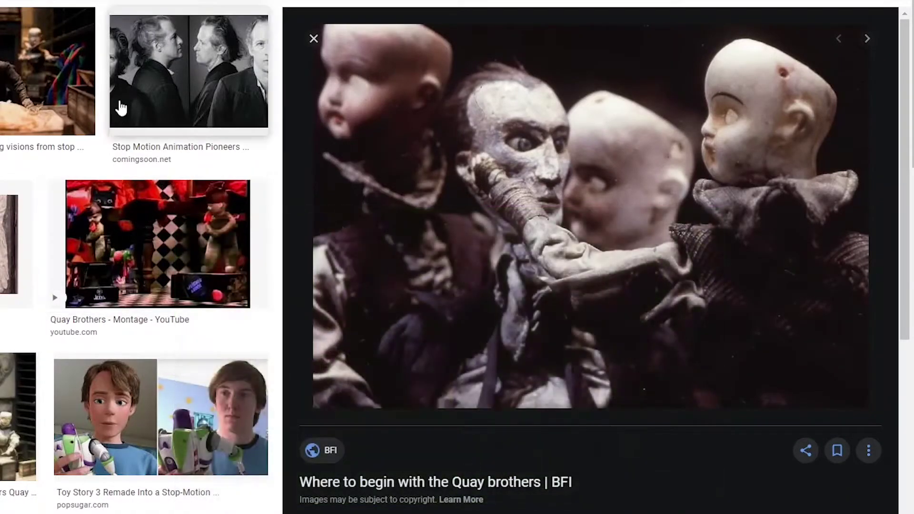
left_click(45, 62)
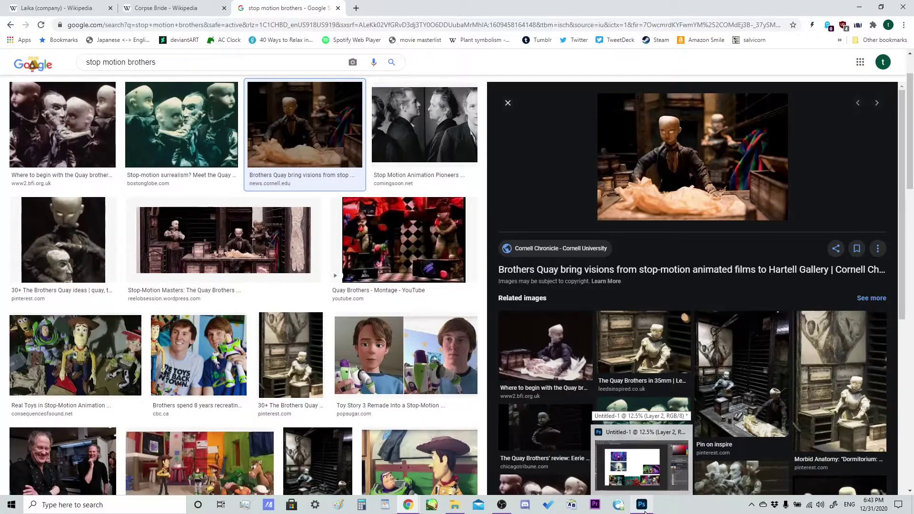
Step: Nudge Kubo up slightly and drag Coraline down in line with Kubo and ParaNorman
left_click(642, 506)
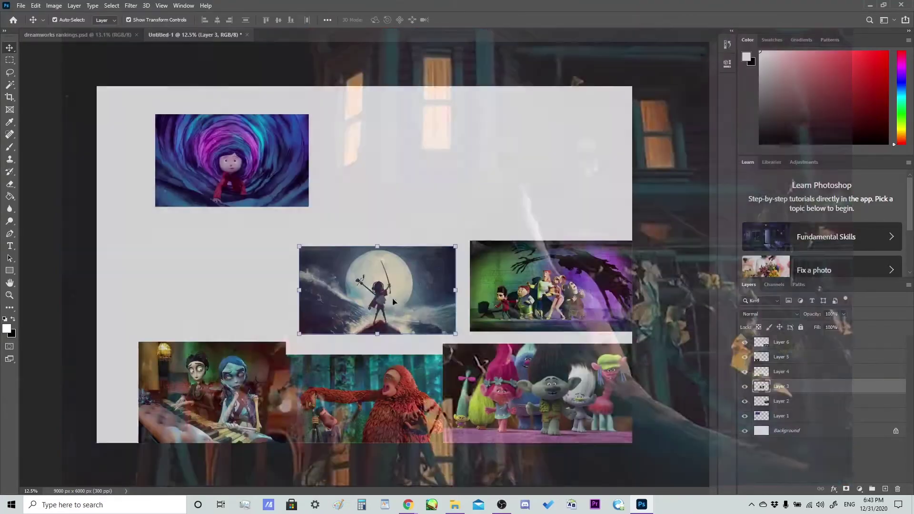
left_click(391, 291)
mouse_move(391, 292)
left_mouse_down()
mouse_move(393, 279)
mouse_move(393, 288)
left_mouse_up()
left_click_drag(242, 175, 218, 285)
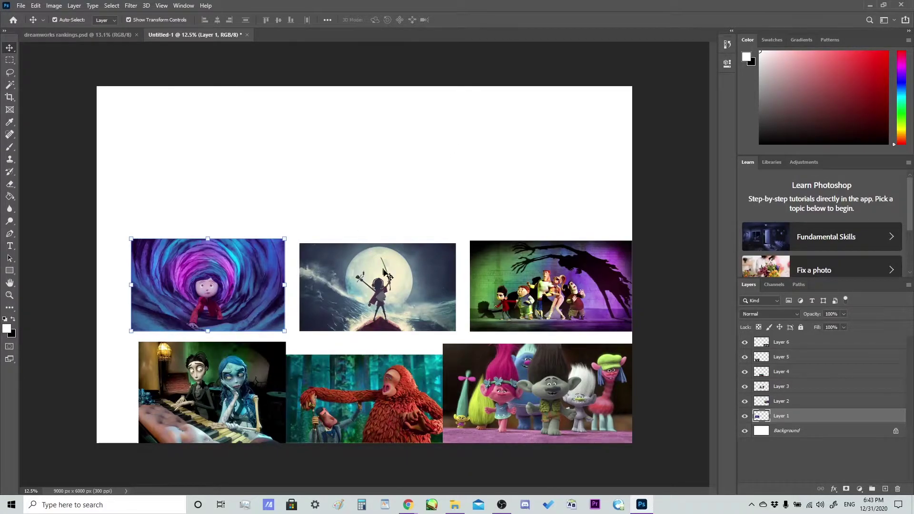
Step: In Chrome, remove 'theatre' from the query to search 'kubo green screen'
mouse_move(408, 505)
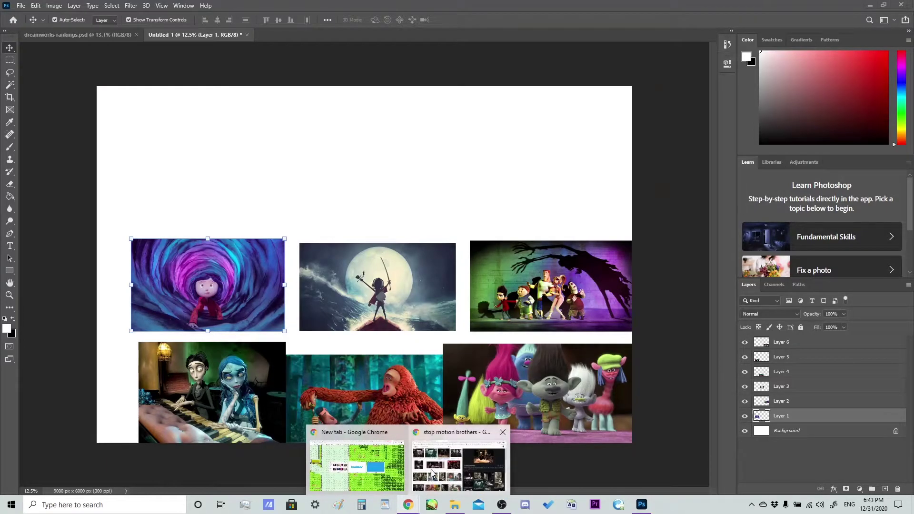
left_click(430, 491)
left_click(313, 27)
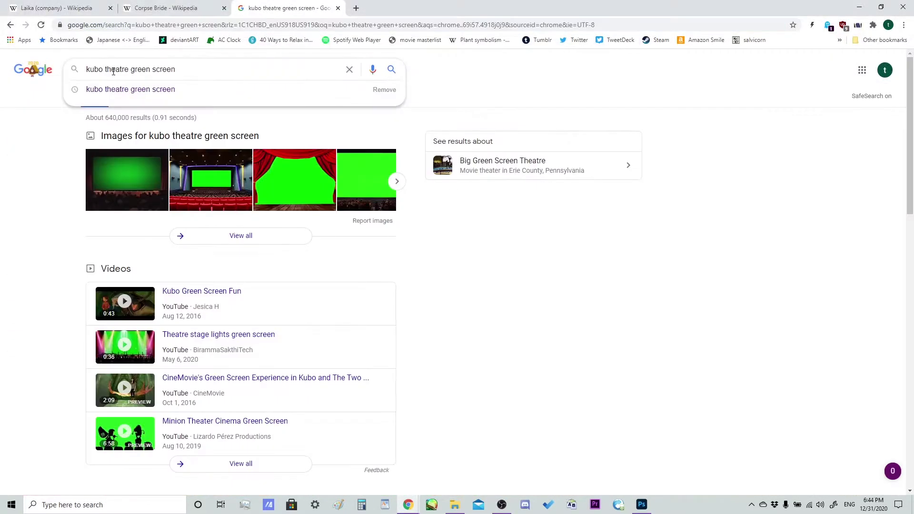
double_click(113, 69)
key("BackSpace")
key("BackSpace")
key("Return")
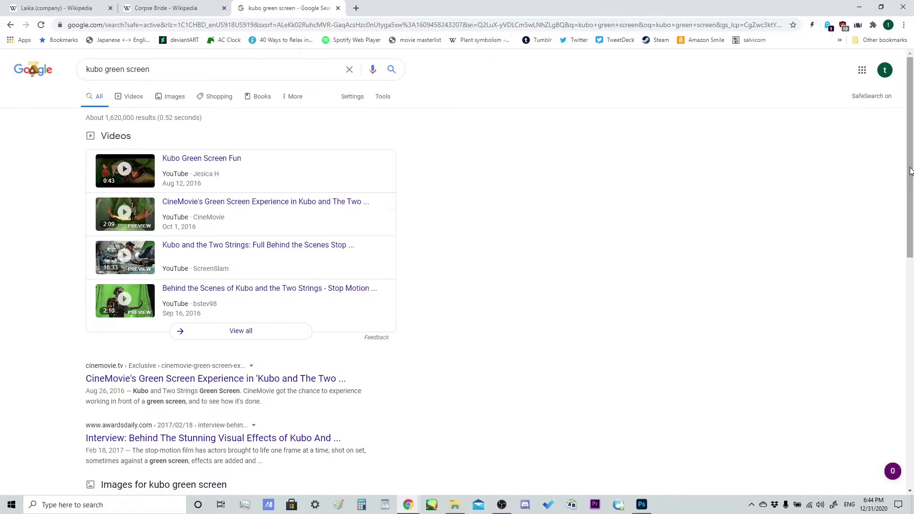
Step: Scroll through the kubo green screen results with behind-the-scenes videos and set images
left_click_drag(910, 174, 853, 390)
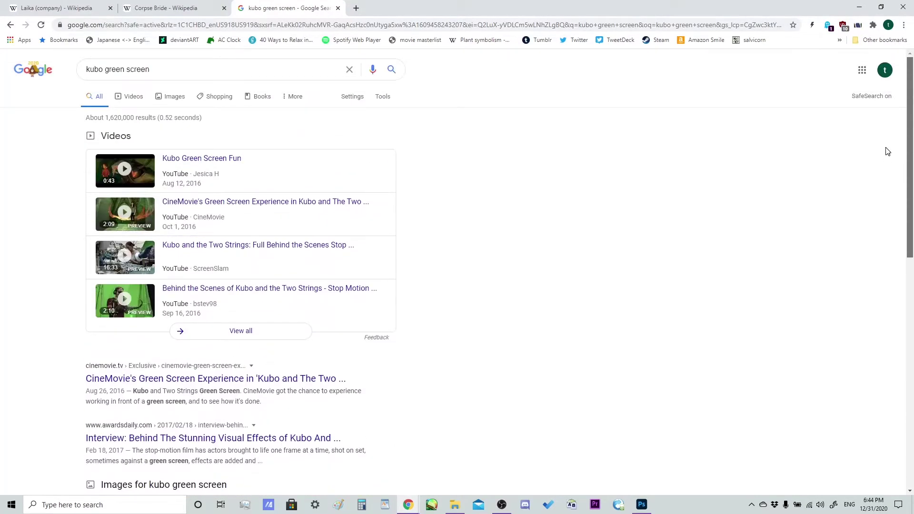
scroll(849, 337, "down", 8)
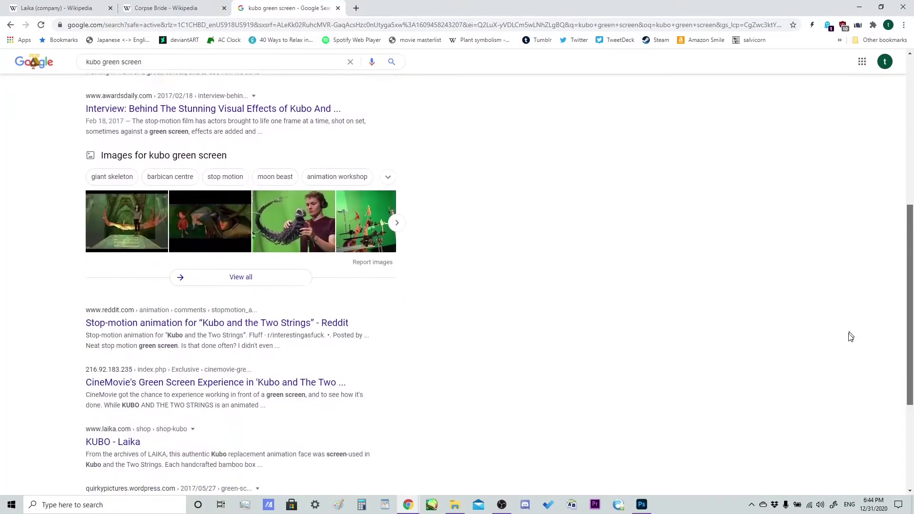
scroll(841, 381, "up", 9)
scroll(870, 372, "down", 7)
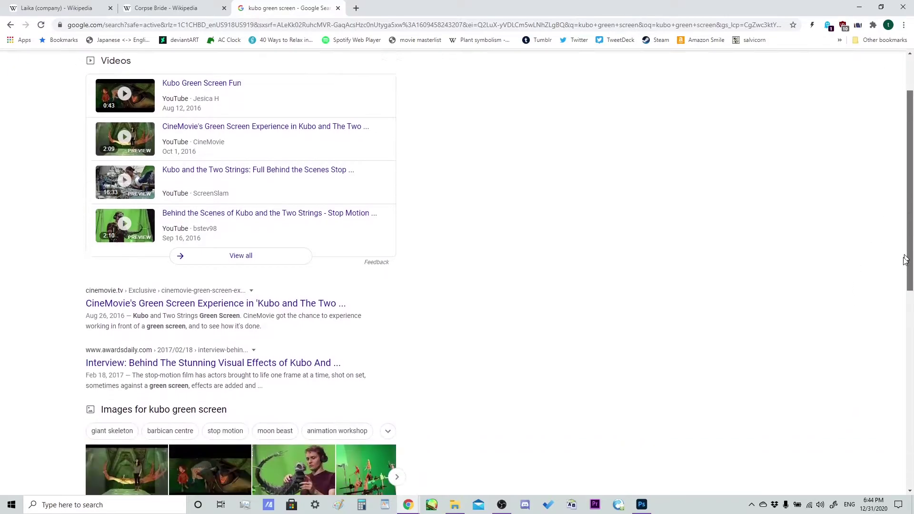
scroll(869, 372, "down", 2)
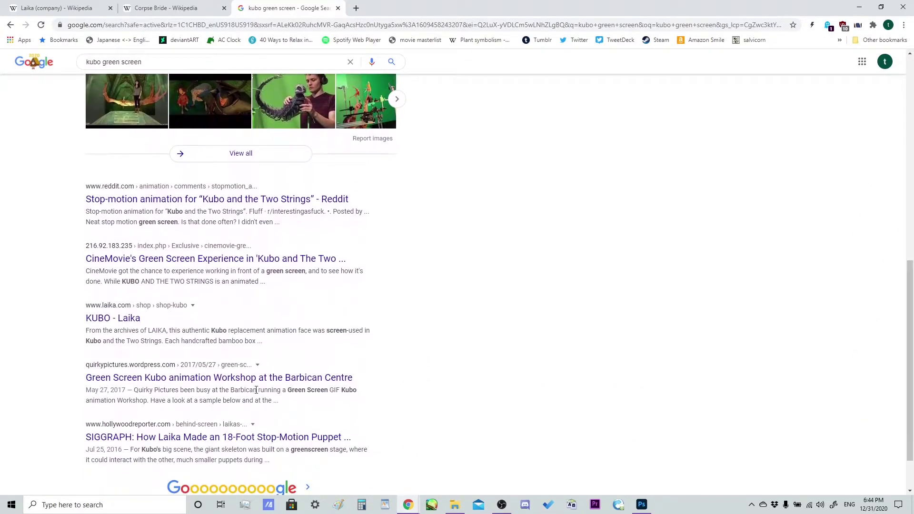
Step: Read the Hollywood Reporter SIGGRAPH article on Laika's 18-foot Kubo puppet, then return to Photoshop
left_click(233, 441)
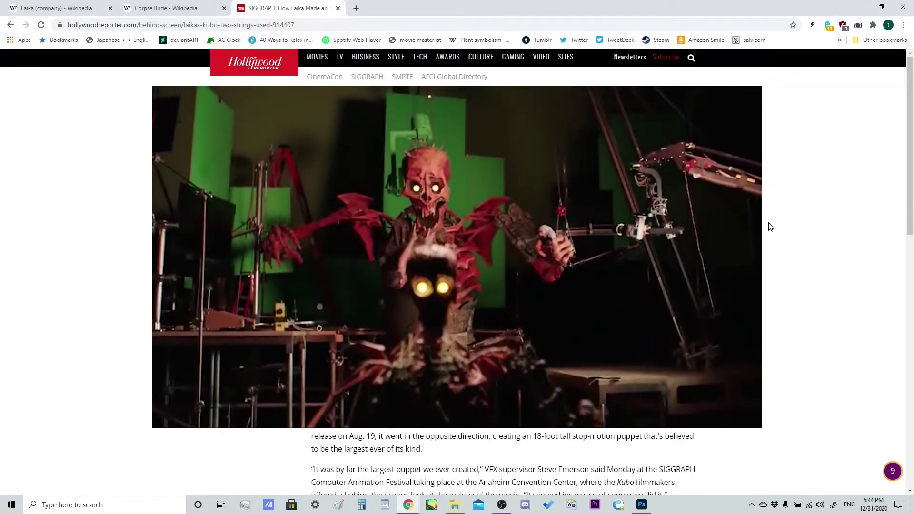
scroll(881, 262, "down", 10)
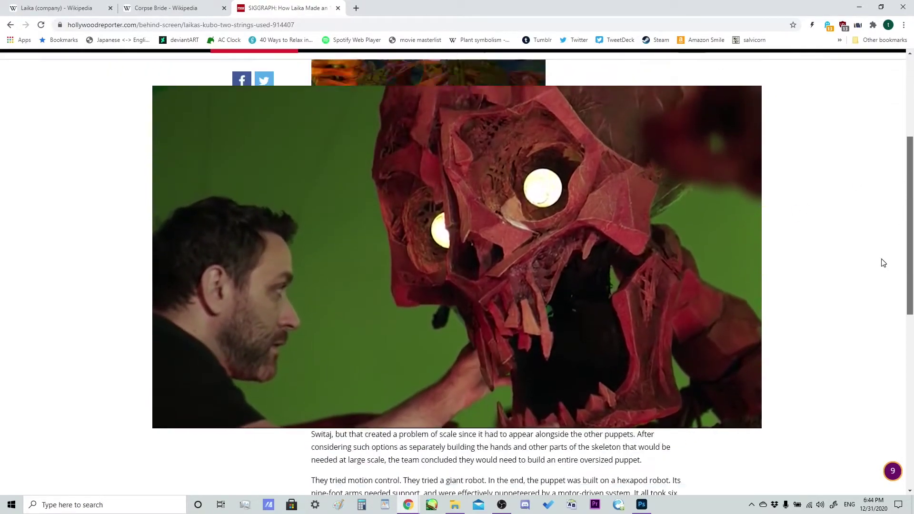
scroll(867, 324, "up", 15)
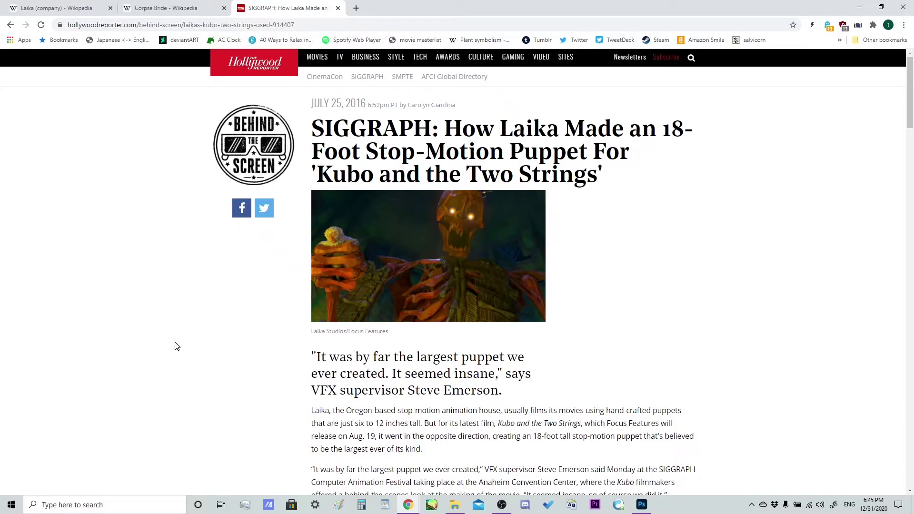
key("alt+Tab")
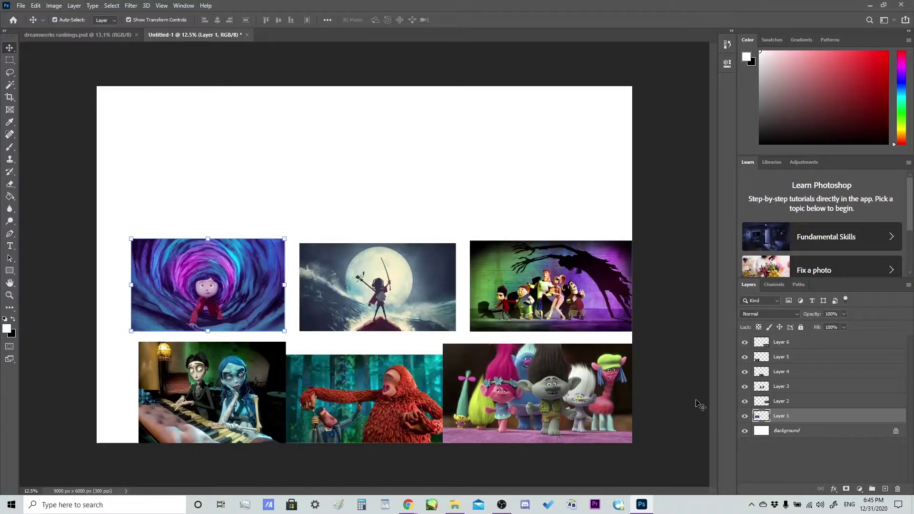
key("alt+bracketleft")
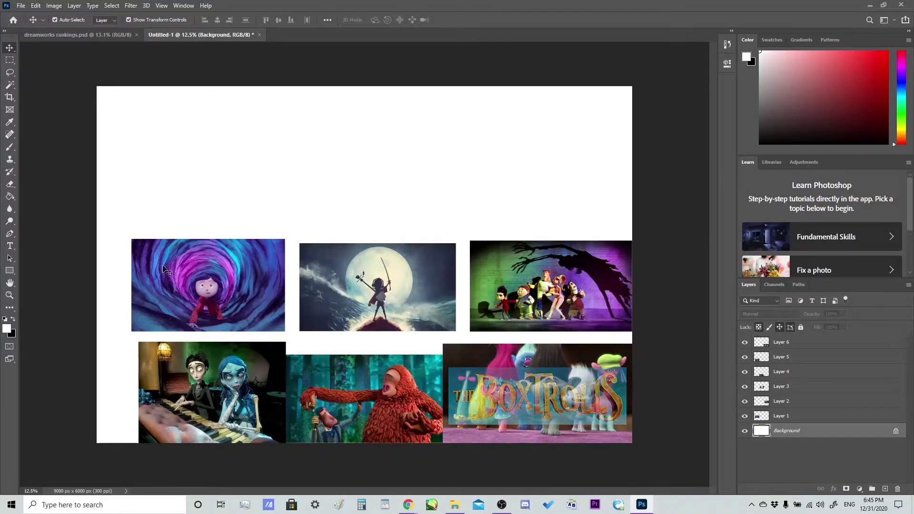
mouse_move(405, 508)
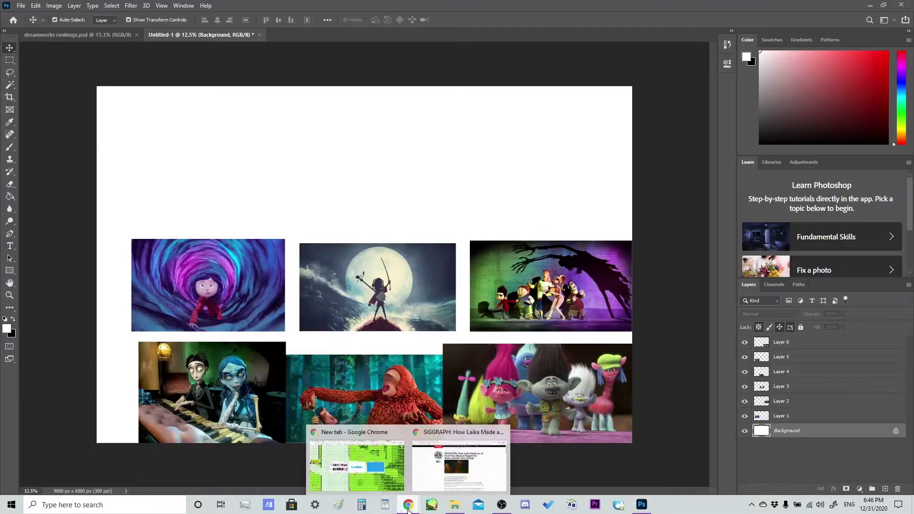
Step: Search Google for 'boxtrolls' and switch to the Images results
left_click(438, 468)
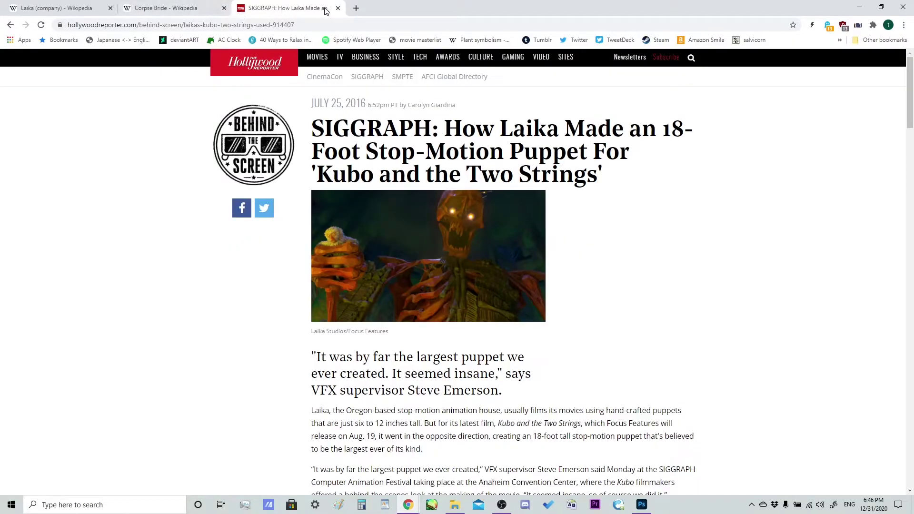
left_click(318, 27)
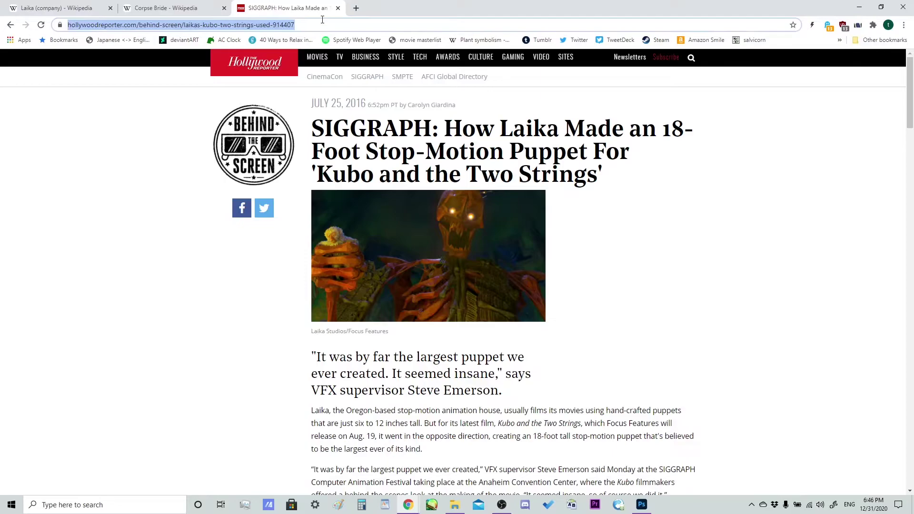
type("boxtrol")
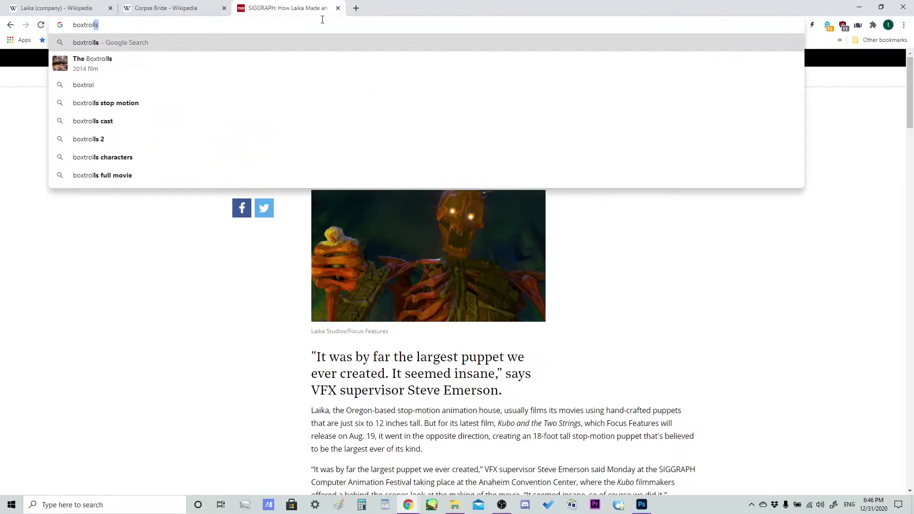
type("ls")
key("Return")
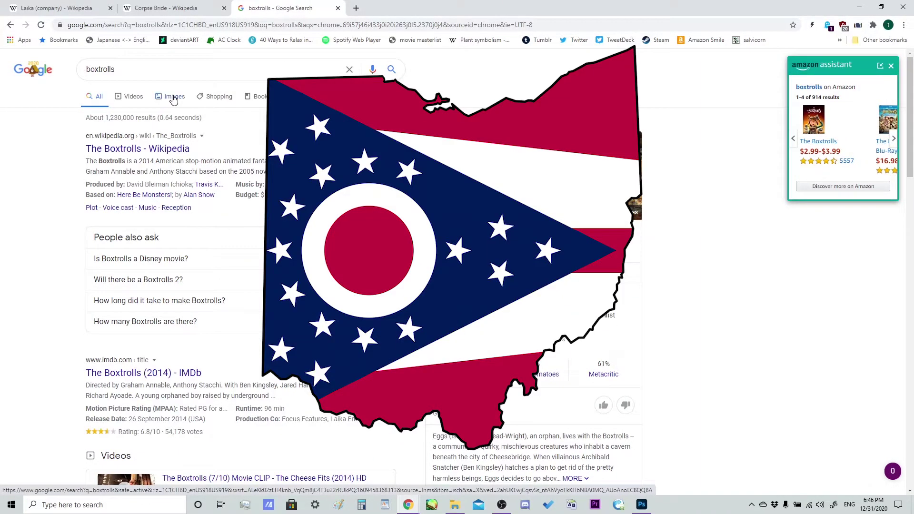
left_click(173, 98)
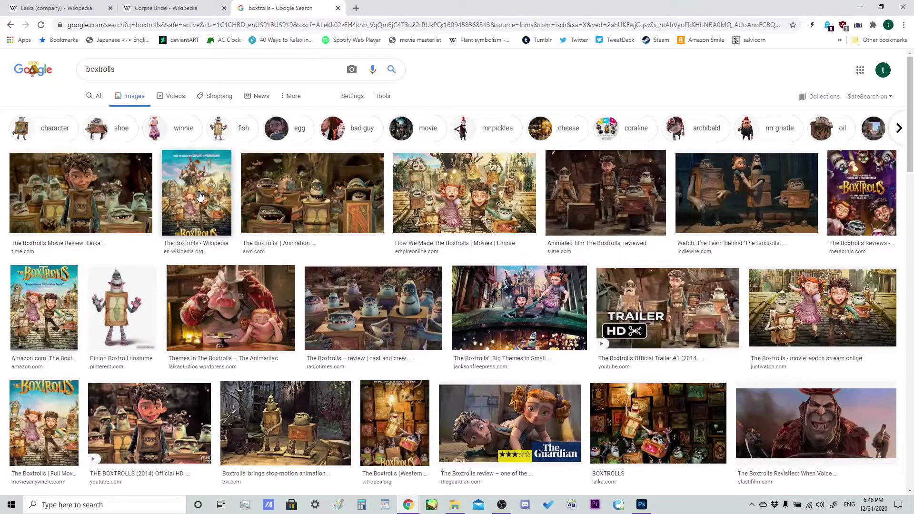
Step: Preview the time.com still of Eggs among the boxtrolls at a larger size
left_click(112, 197)
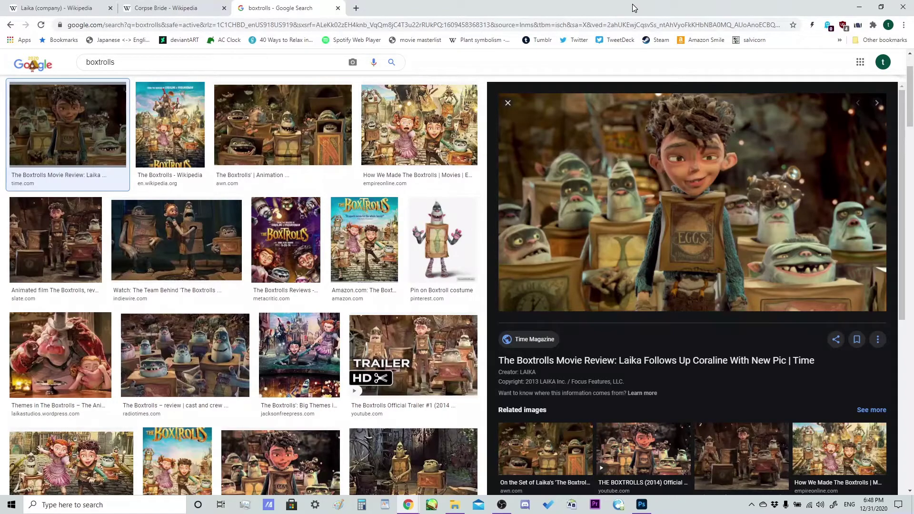
Step: Select all six collage stills, drag them up and left, then activate the Background layer
left_click(641, 504)
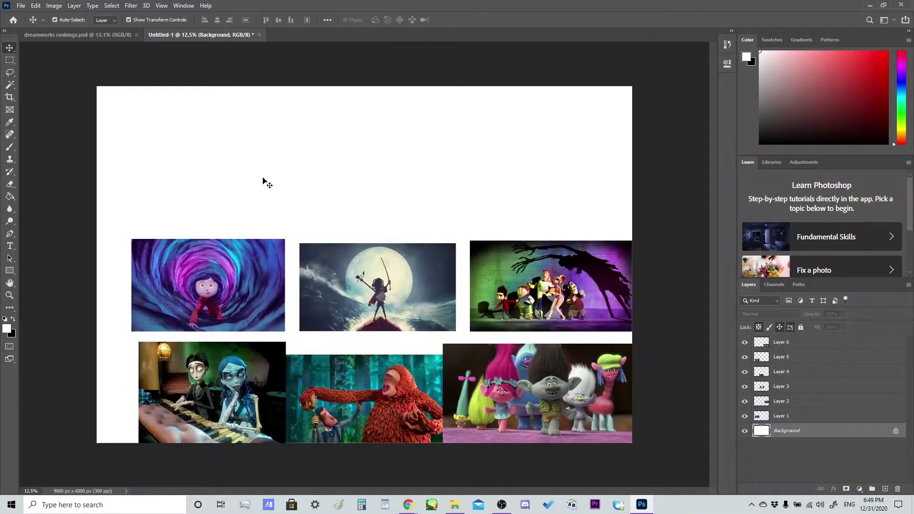
left_click_drag(143, 189, 605, 402)
left_click_drag(396, 299, 379, 248)
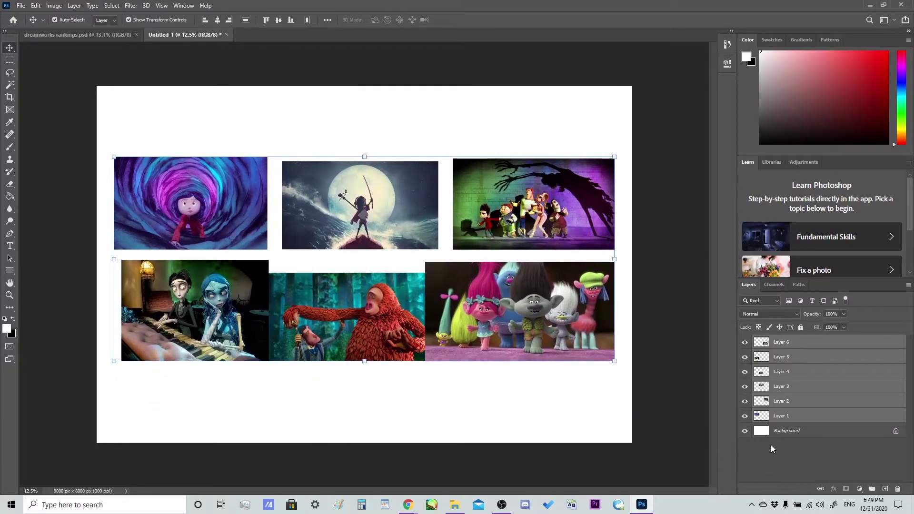
left_click(789, 435)
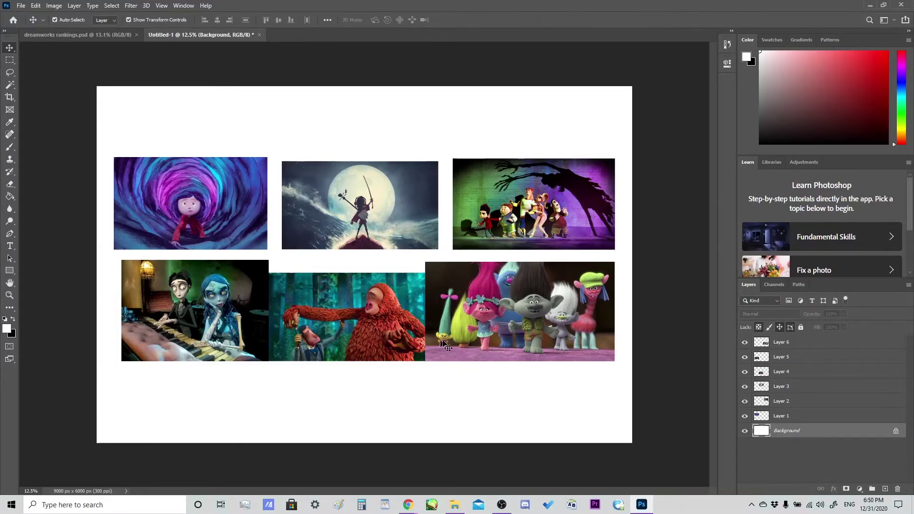
Step: Undo a trial move of the Trolls still and place the Missing Link still beneath Trolls
left_click_drag(437, 281, 660, 420)
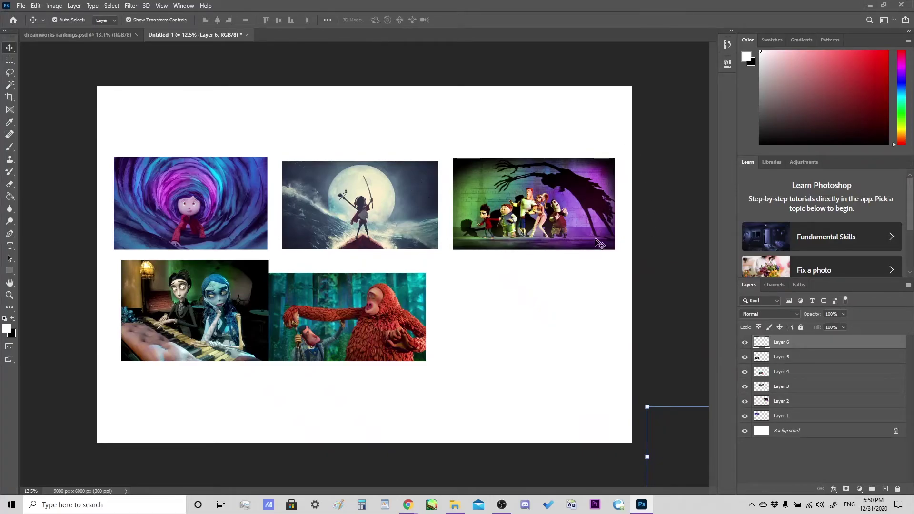
left_click_drag(681, 452, 588, 369)
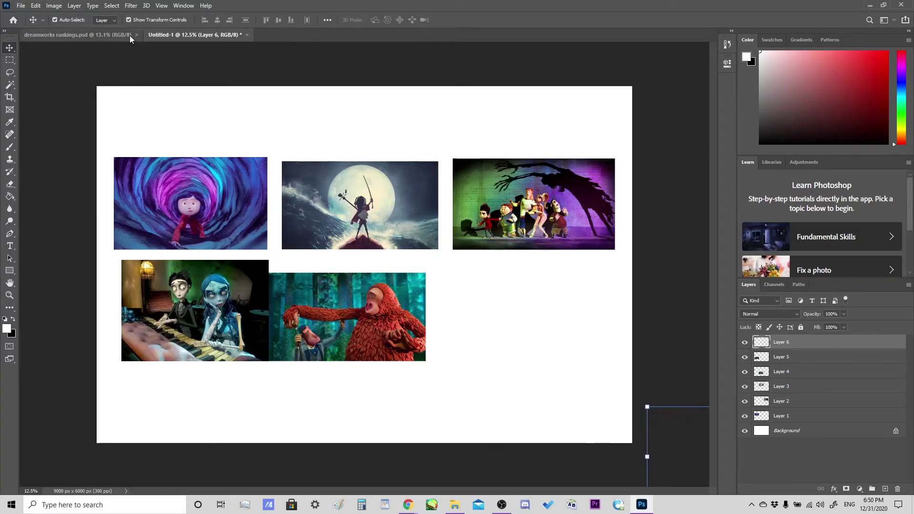
left_click(35, 6)
left_click(46, 14)
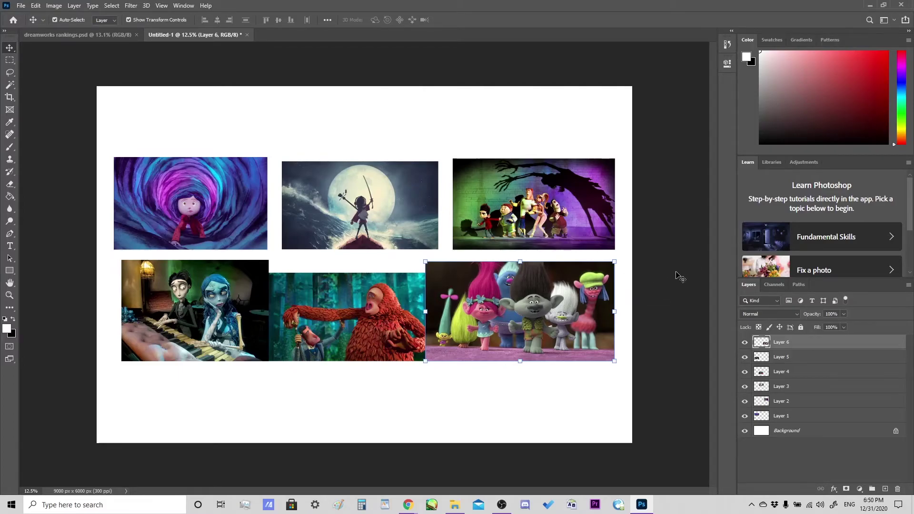
left_click_drag(352, 316, 545, 378)
Step: Free-transform the Missing Link still and rotate it to −34°
key("ctrl+t")
left_click_drag(386, 328, 410, 281)
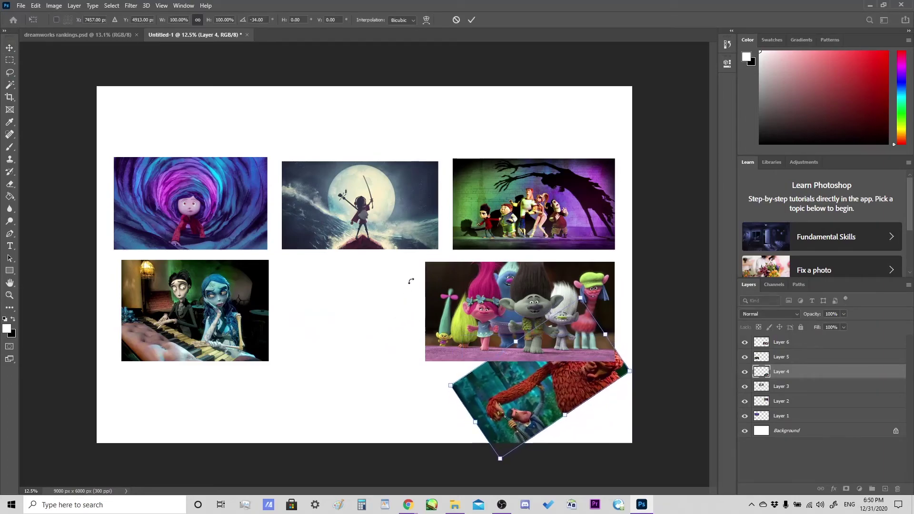